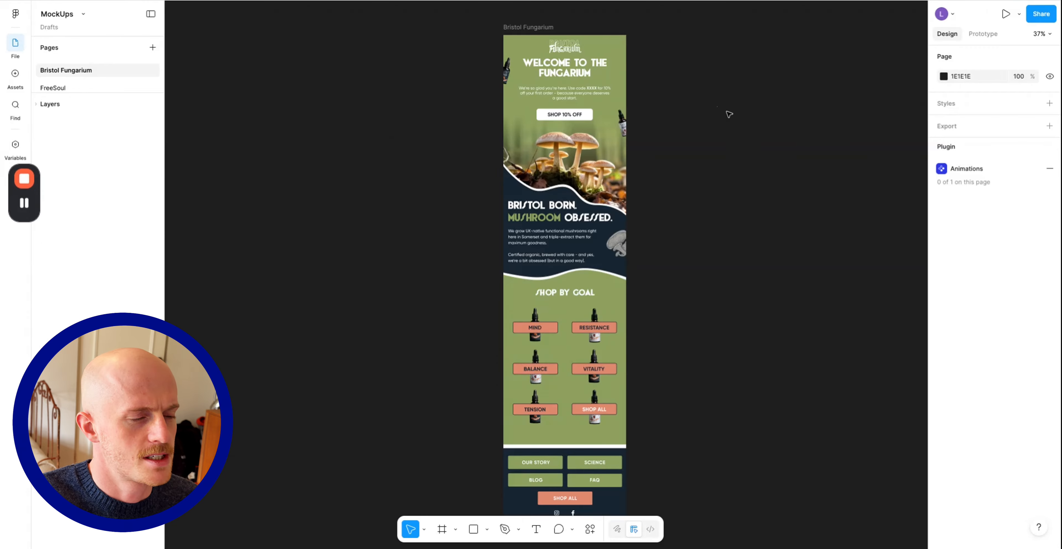
scroll(733, 117, "up", 1)
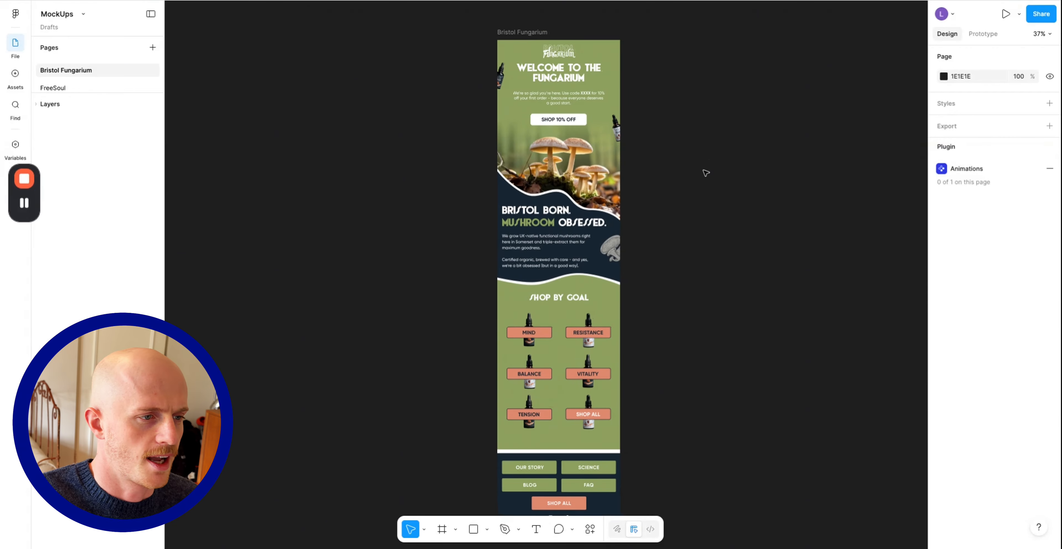
scroll(703, 177, "down", 1)
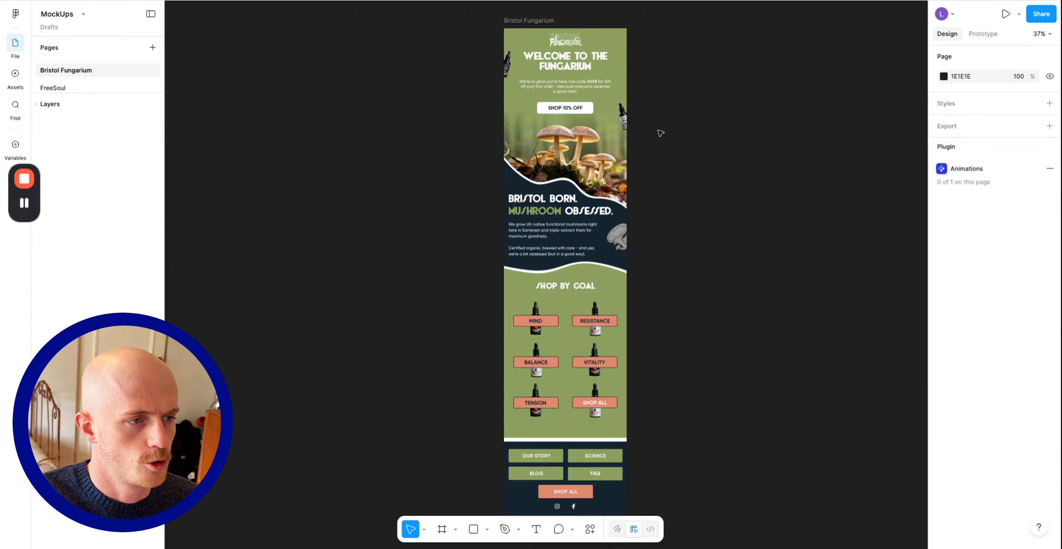
scroll(661, 133, "down", 2)
scroll(682, 123, "up", 2)
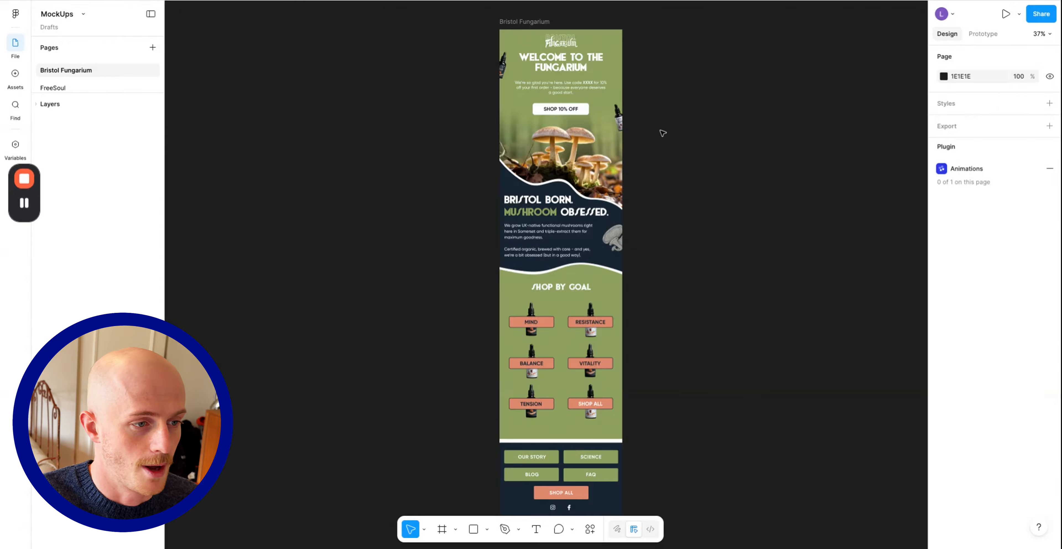
scroll(664, 114, "up", 3)
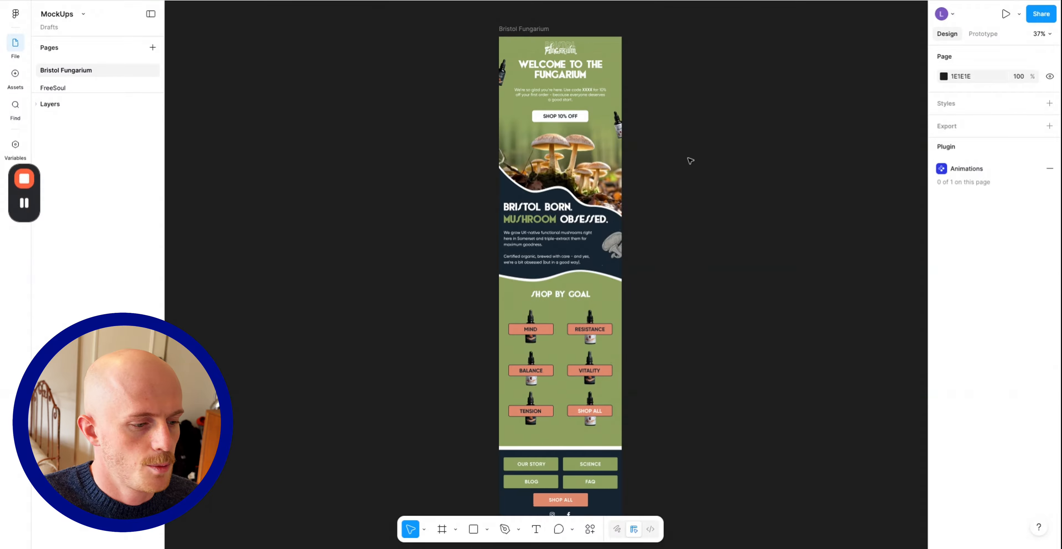
Draw a 600 × 465 slice over the email header, from its top edge to just below the SHOP 10% OFF button
scroll(662, 106, "up", 4, "ctrl")
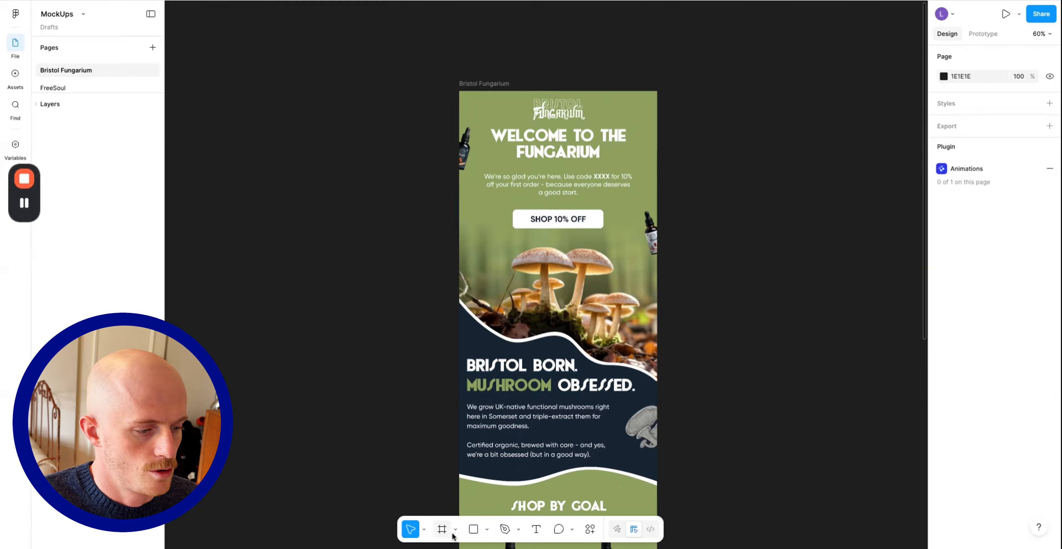
left_click(455, 530)
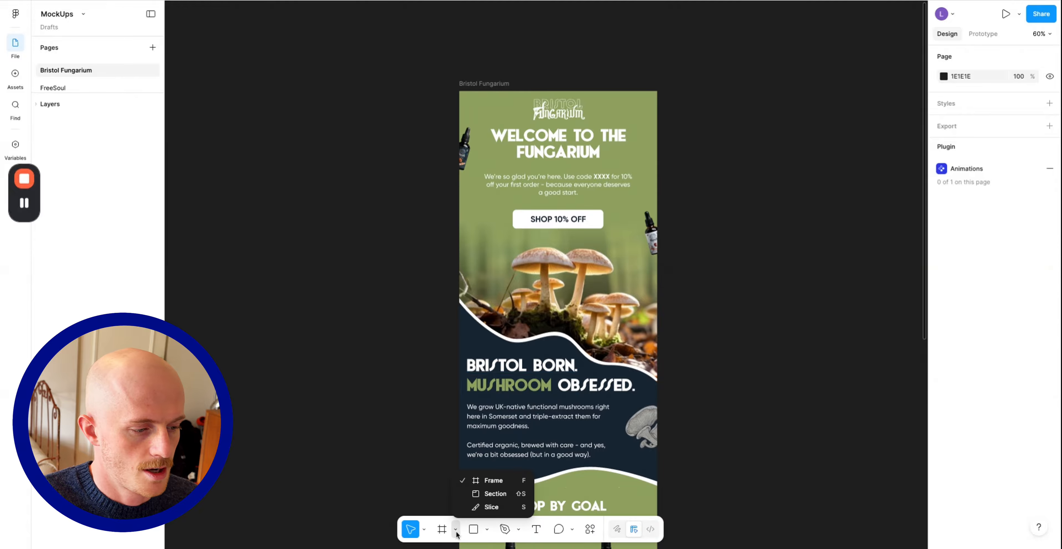
left_click(491, 507)
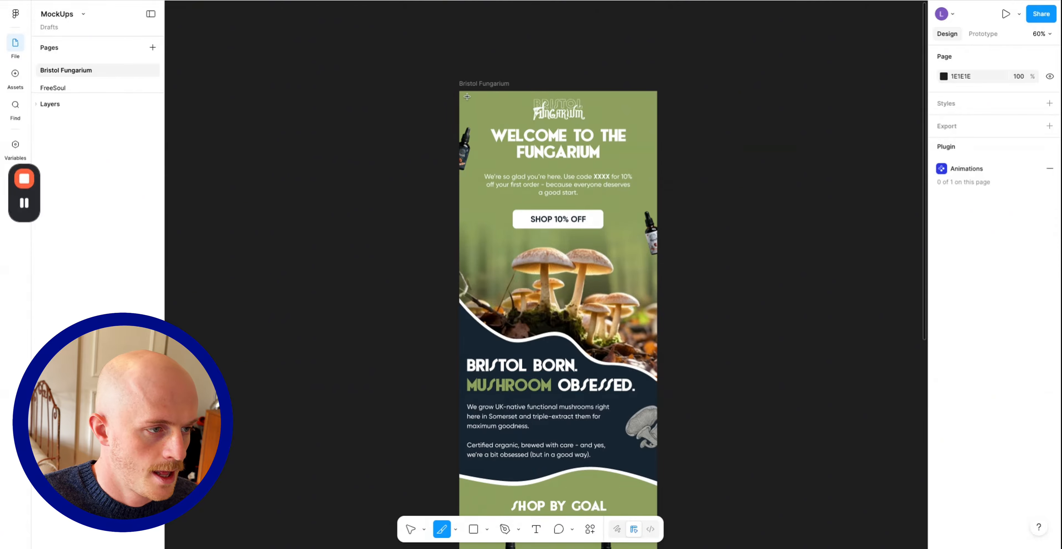
mouse_move(461, 92)
left_mouse_down()
mouse_move(527, 182)
mouse_move(618, 241)
mouse_move(657, 244)
left_mouse_up()
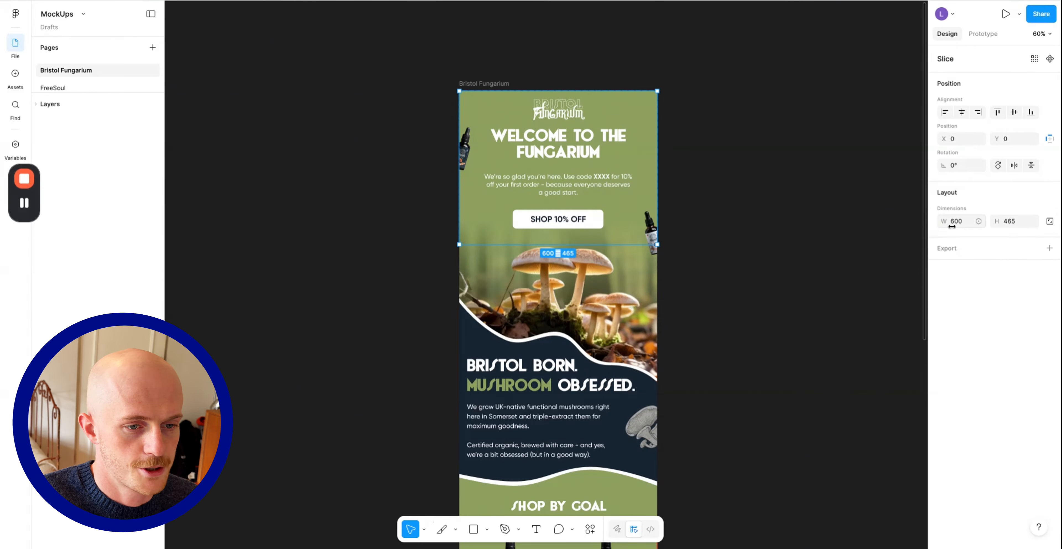
scroll(421, 96, "up", 10)
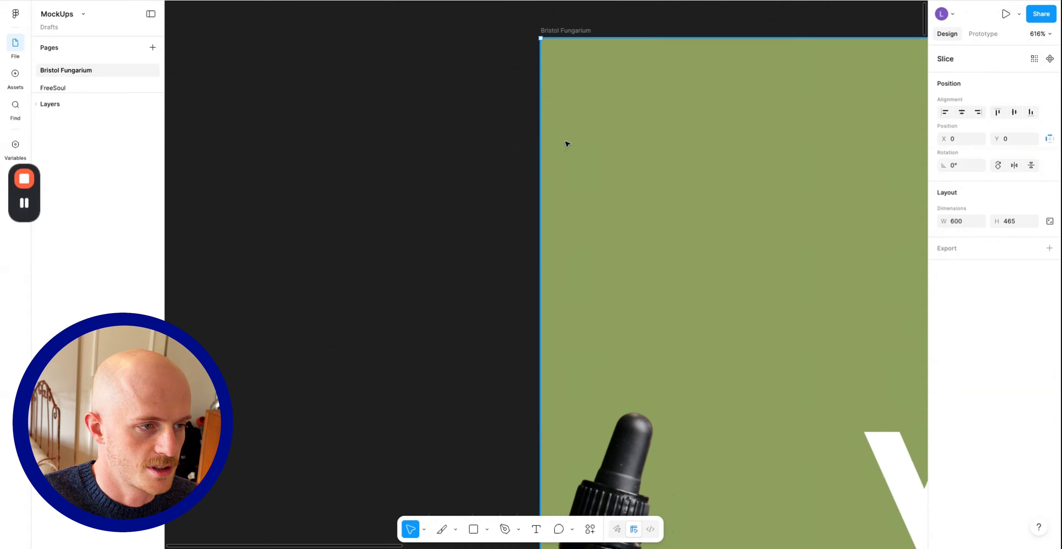
scroll(644, 143, "down", 5)
scroll(536, 174, "right", 5)
scroll(474, 181, "up", 10)
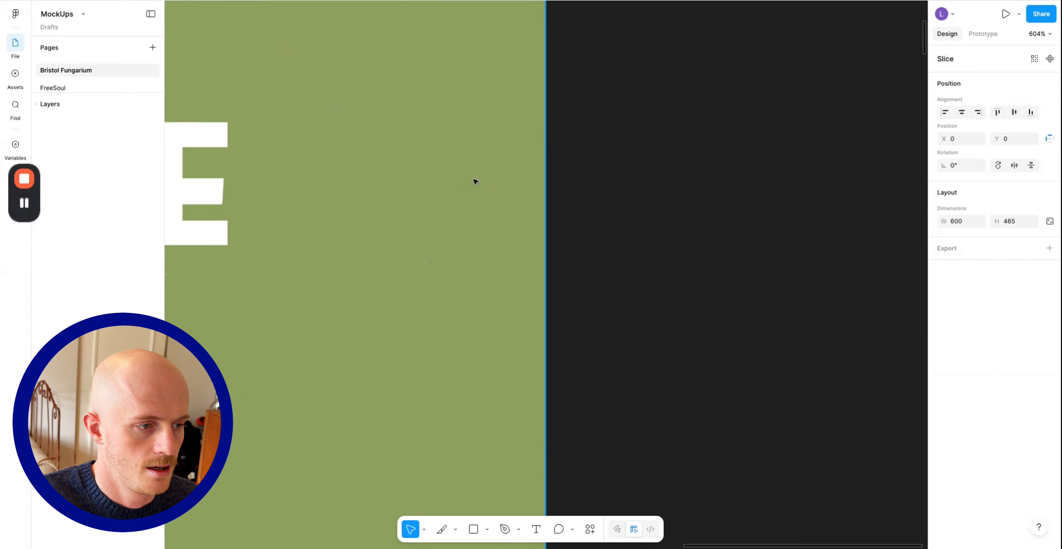
scroll(472, 184, "down", 10)
scroll(320, 225, "left", 5)
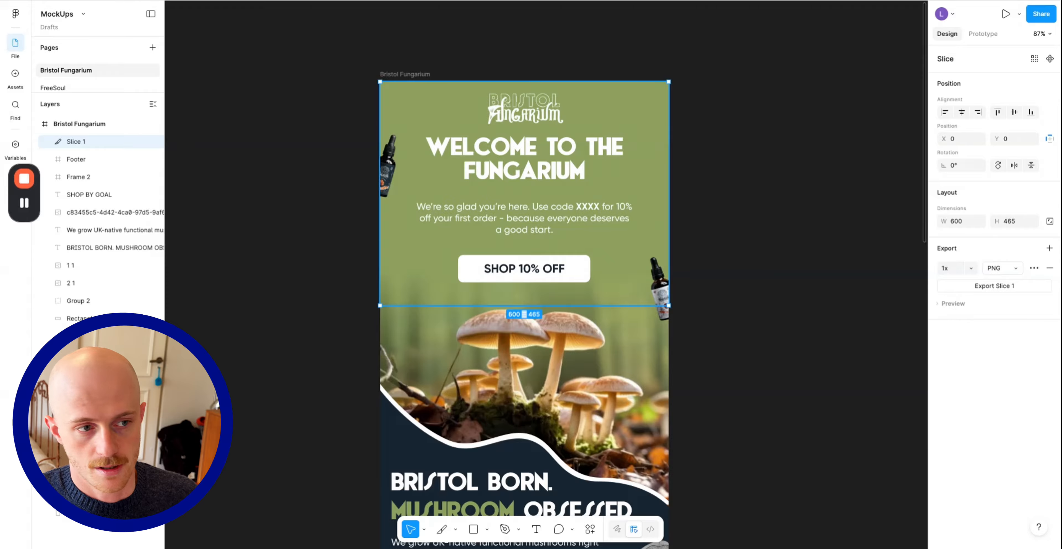
Duplicate the header slice twice, covering the mushroom photo at 600 × 333 and the Bristol Born text block at 600 × 415
key("ctrl+d")
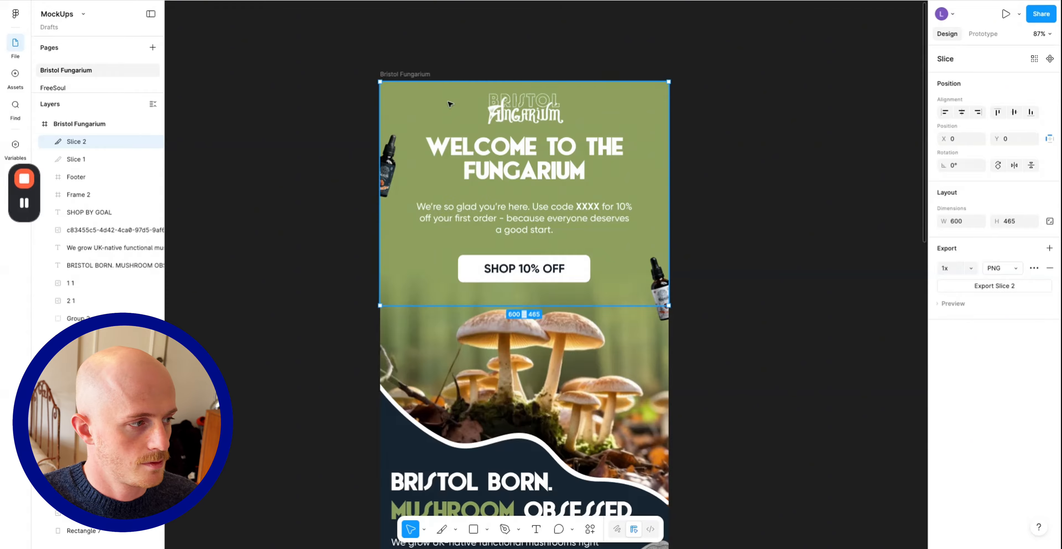
left_click_drag(465, 78, 465, 334)
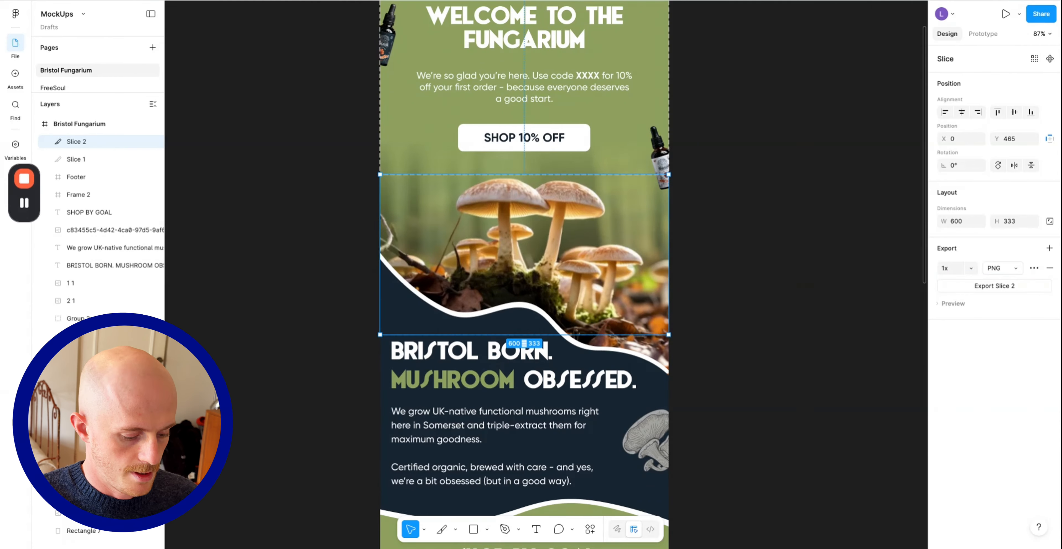
key("ctrl+d")
left_click_drag(475, 175, 476, 391)
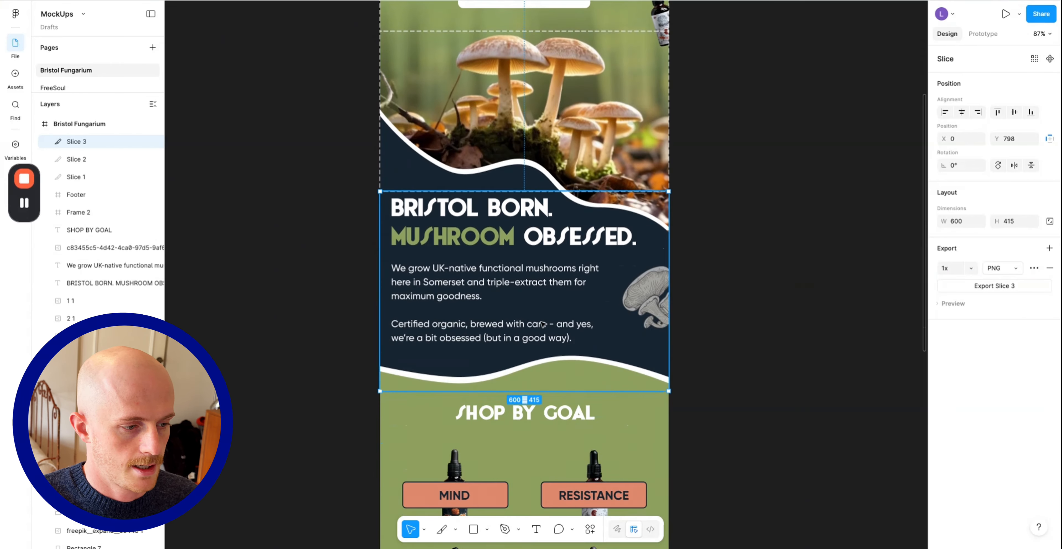
Duplicate the text block slice and fit the copy over the Shop By Goal heading at 600 × 93
scroll(542, 324, "down", 3)
key("ctrl+d")
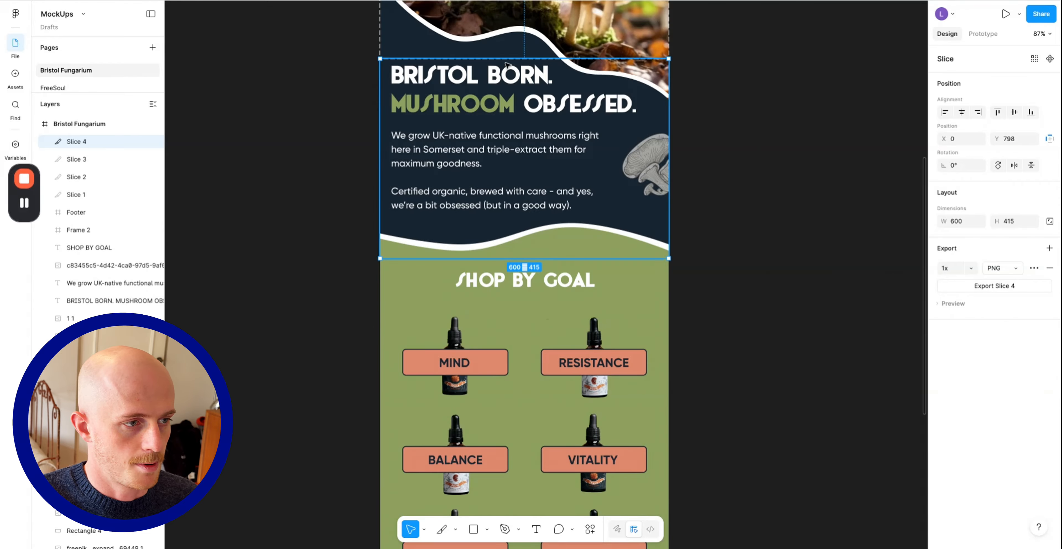
left_click_drag(507, 59, 504, 303)
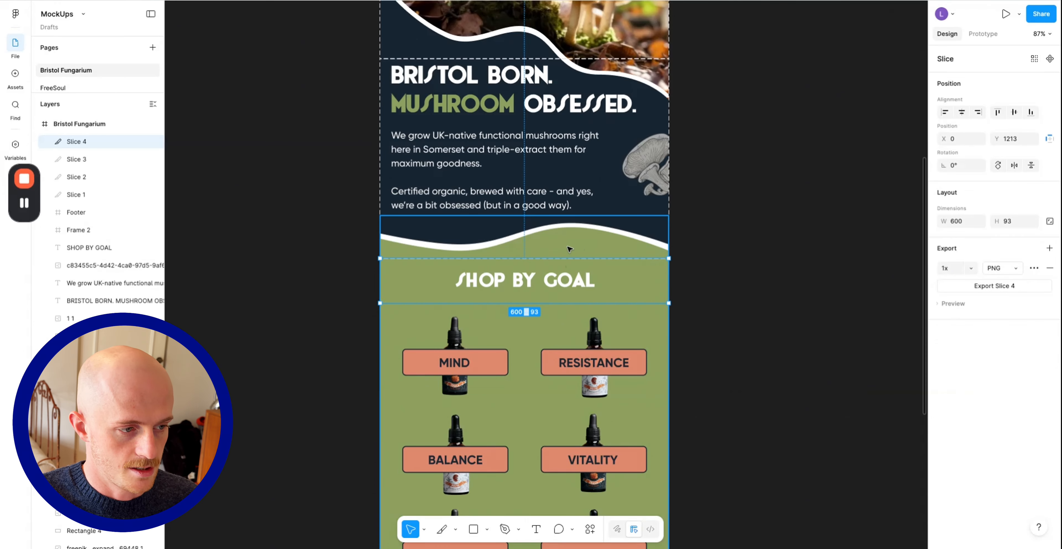
Duplicate the heading slice into two adjoining 300 × 214 slices over the MIND and RESISTANCE products
key("super+d")
left_click_drag(543, 258, 543, 405)
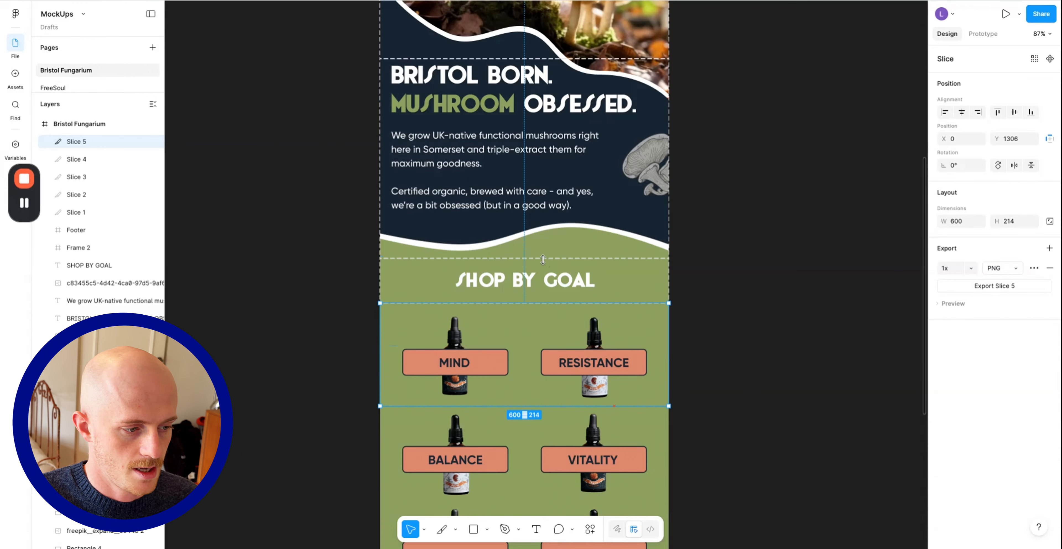
left_click_drag(668, 331, 526, 331)
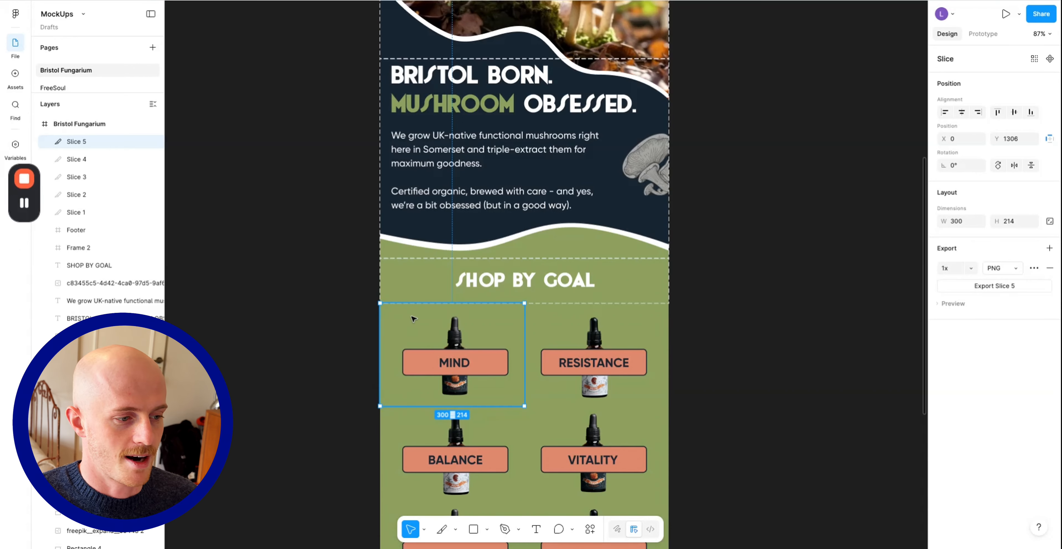
key("super+d")
left_click_drag(380, 323, 669, 330)
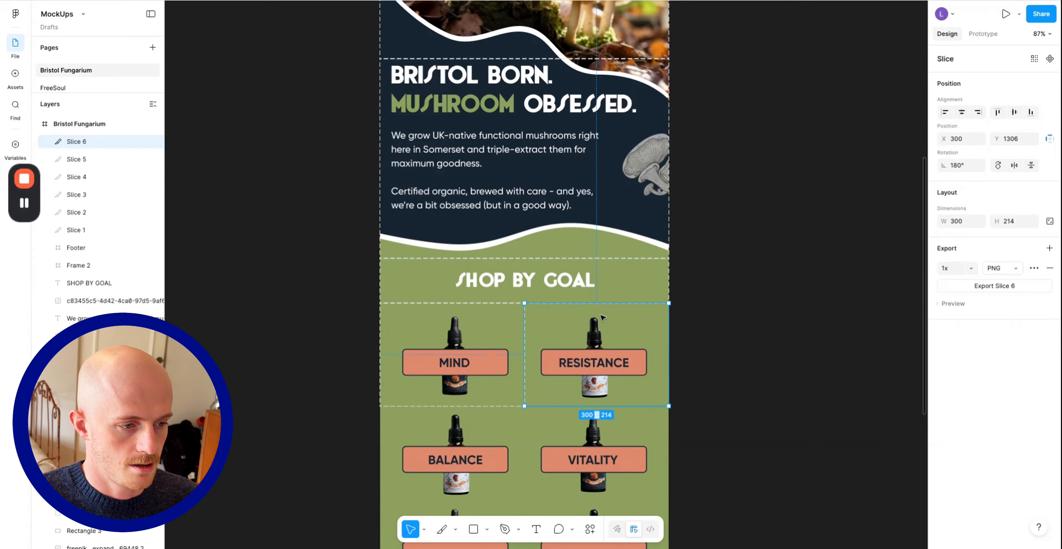
Duplicate the RESISTANCE slice downward over VITALITY at 300 × 196, and duplicate that one across over BALANCE
key("super+d")
left_click_drag(601, 304, 600, 501)
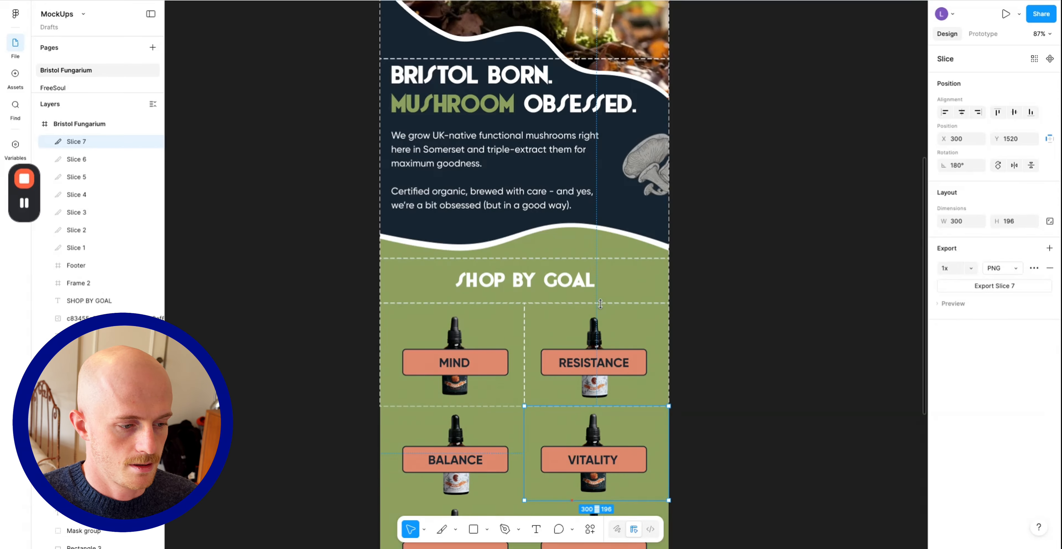
key("super+d")
left_click_drag(669, 475, 379, 474)
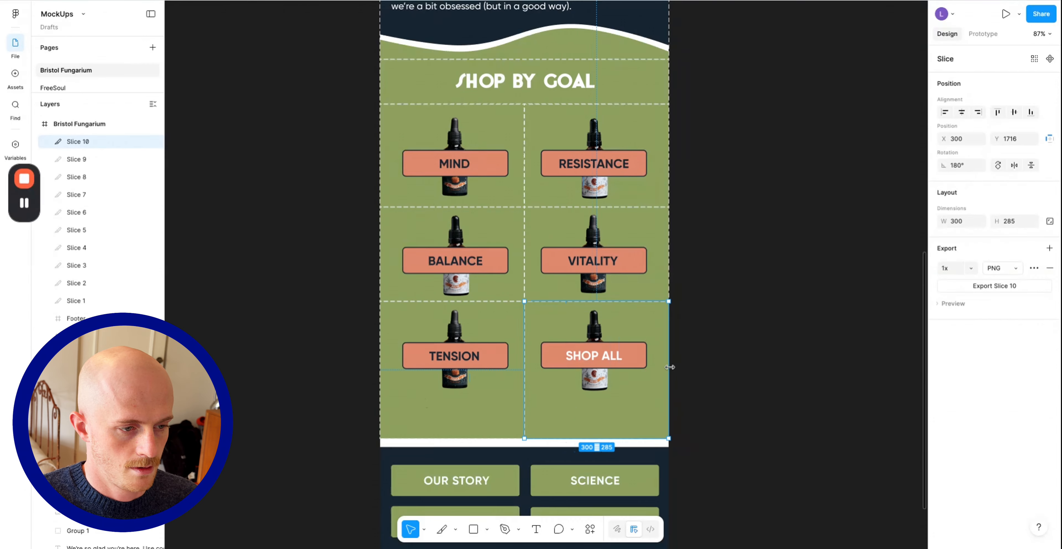
Select all slices from Slice 17 to Slice 1 and export them as PNG at 2x scale
scroll(780, 268, "down", 5)
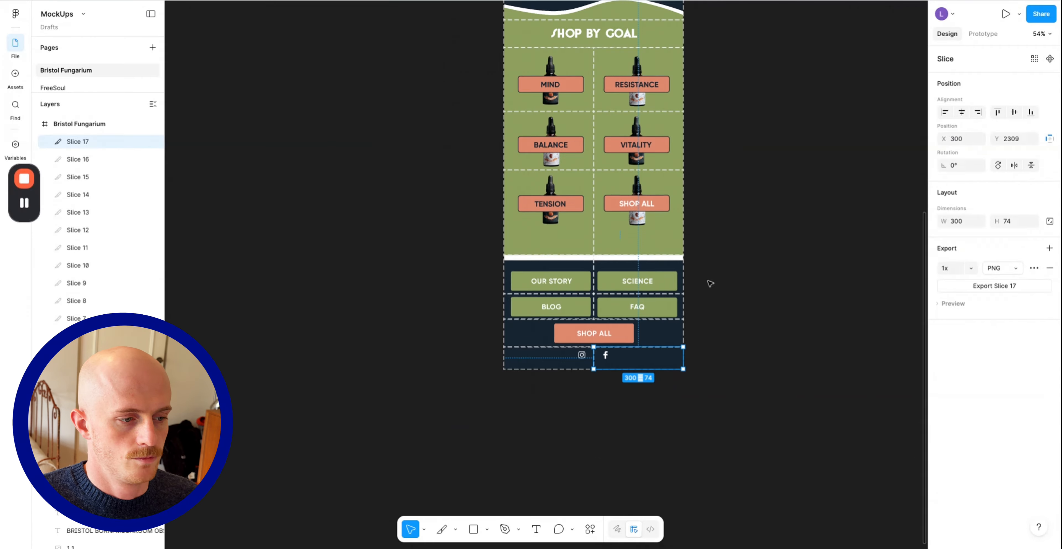
scroll(763, 287, "up", 2)
scroll(763, 288, "up", 5)
scroll(760, 281, "down", 5)
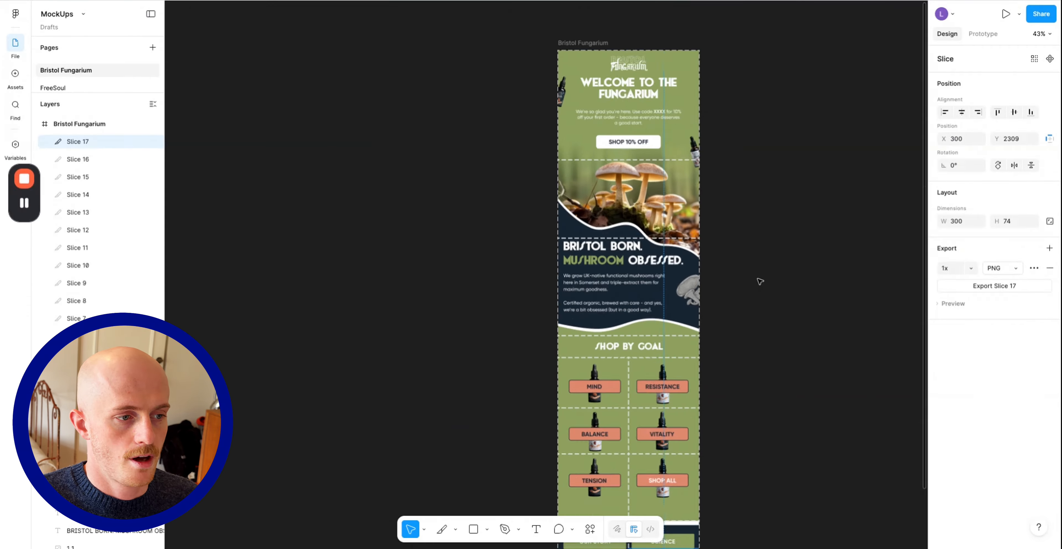
scroll(705, 355, "down", 2)
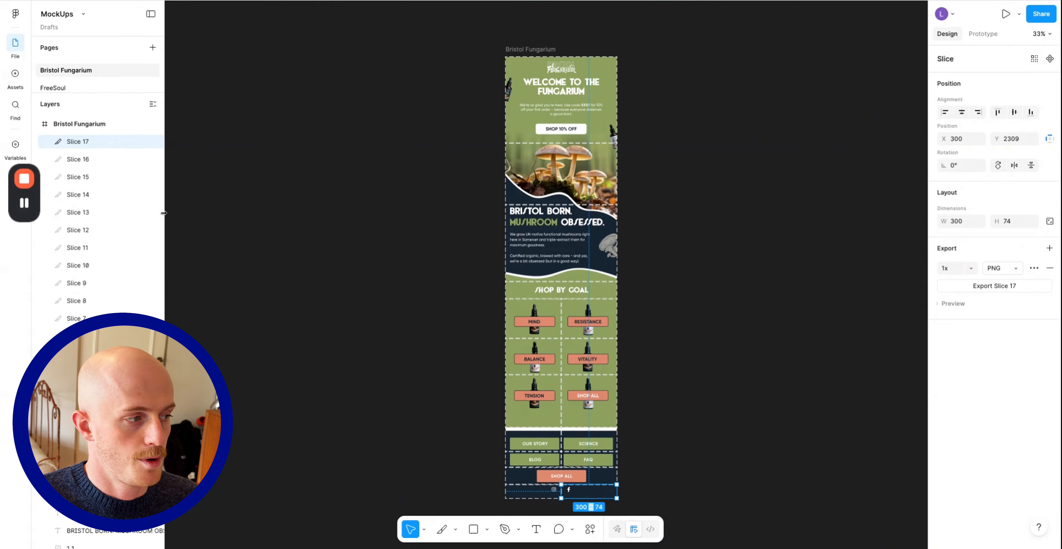
left_click(78, 424, "shift")
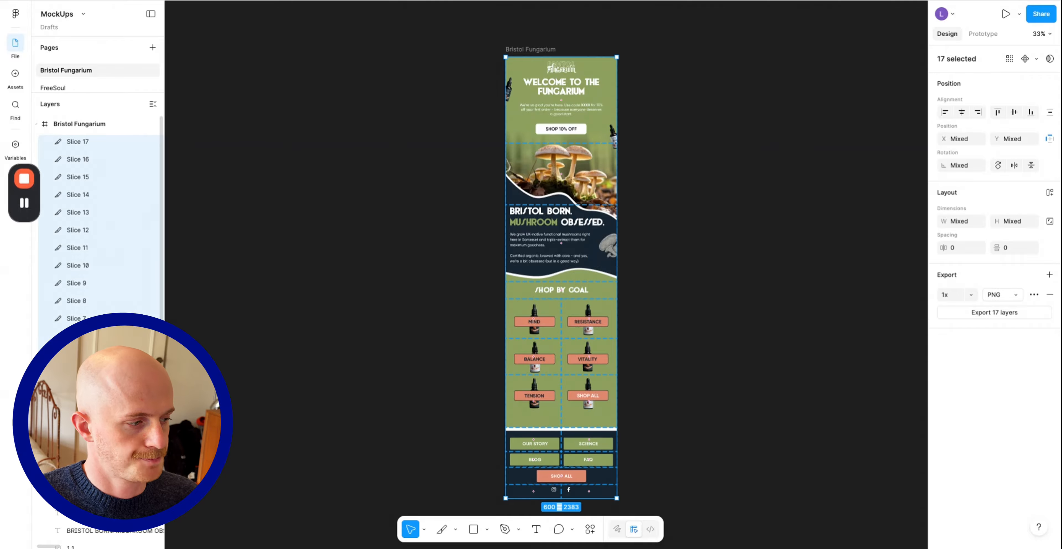
left_click(970, 294)
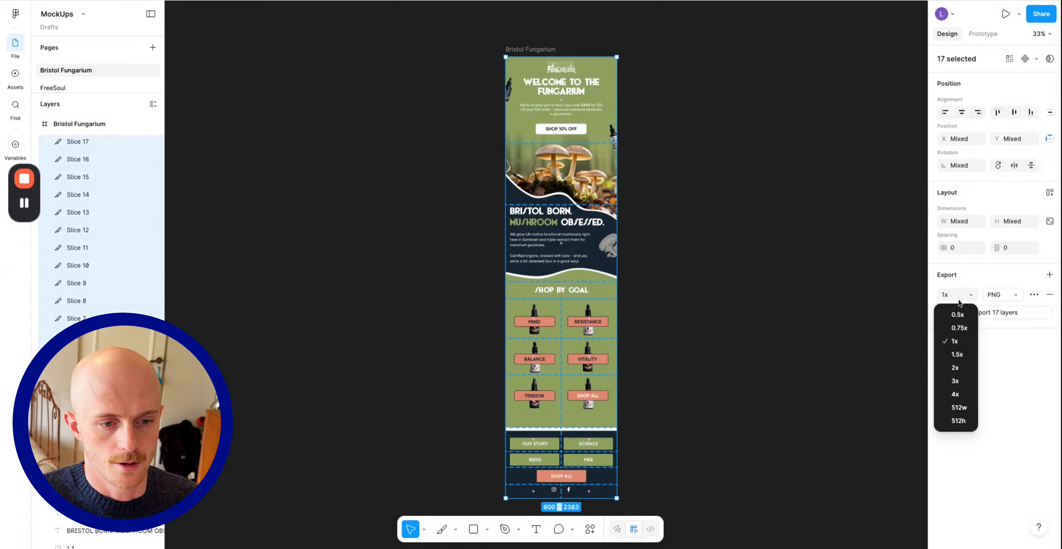
left_click(948, 368)
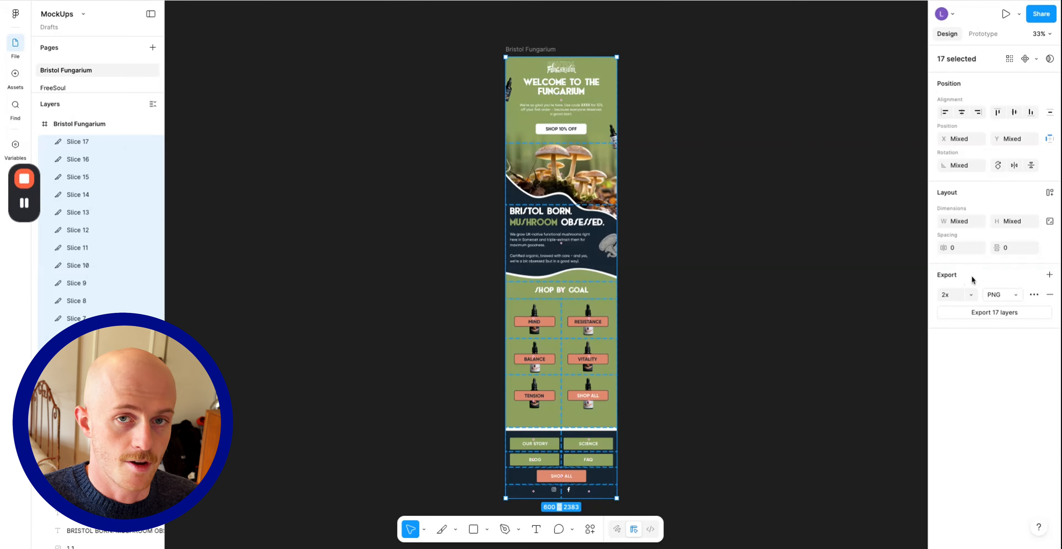
left_click(978, 317)
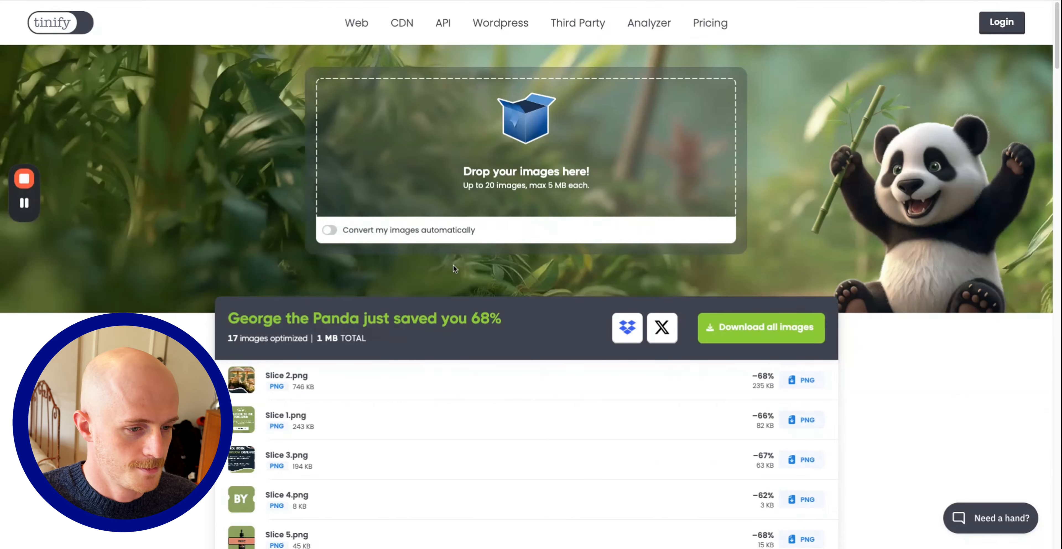
Switch to Tinify and download all of the compressed slice images
scroll(453, 267, "down", 3)
left_click(798, 193)
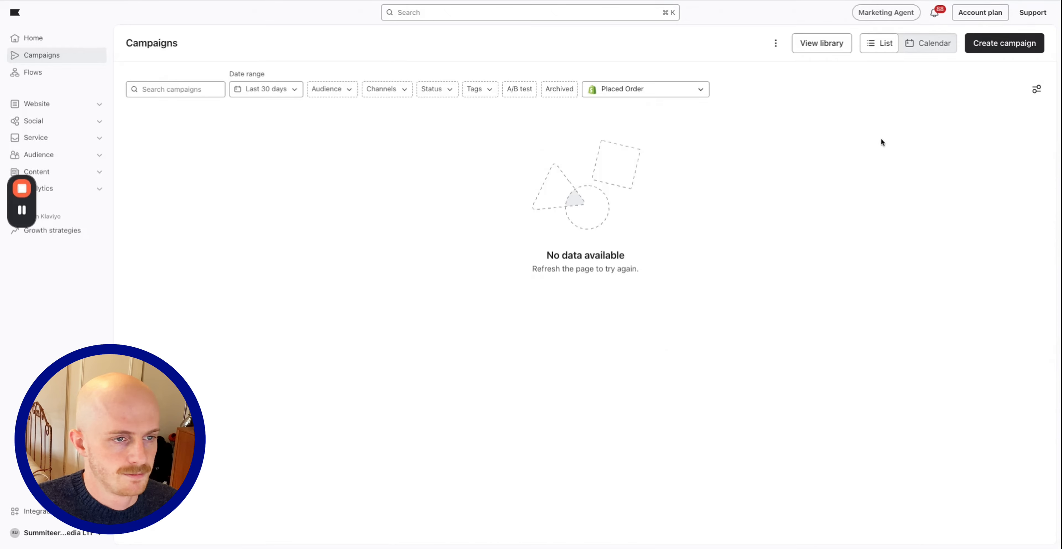
Switch to Klaviyo and create a single-channel email campaign named Mushrooms
left_click(988, 53)
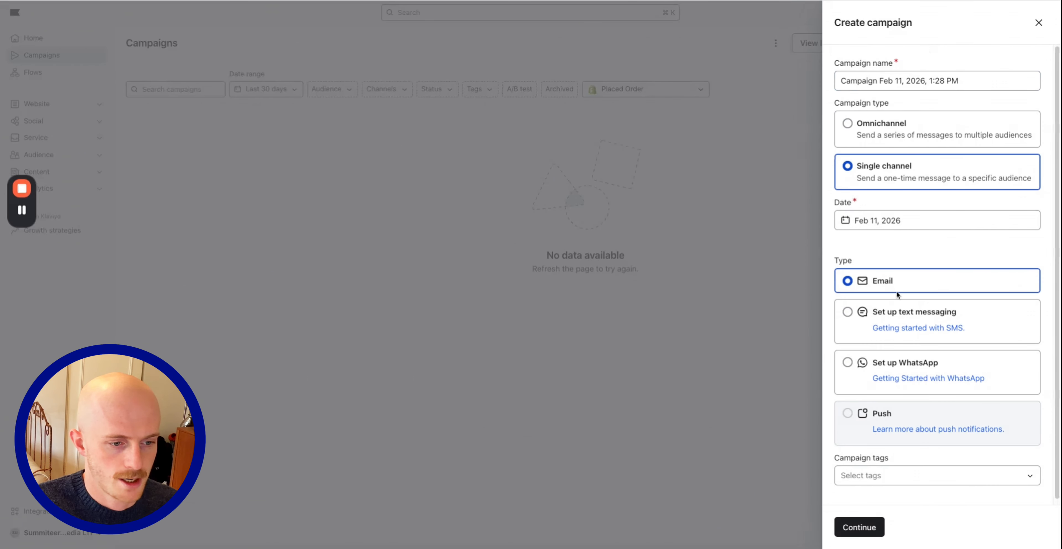
triple_click(978, 82)
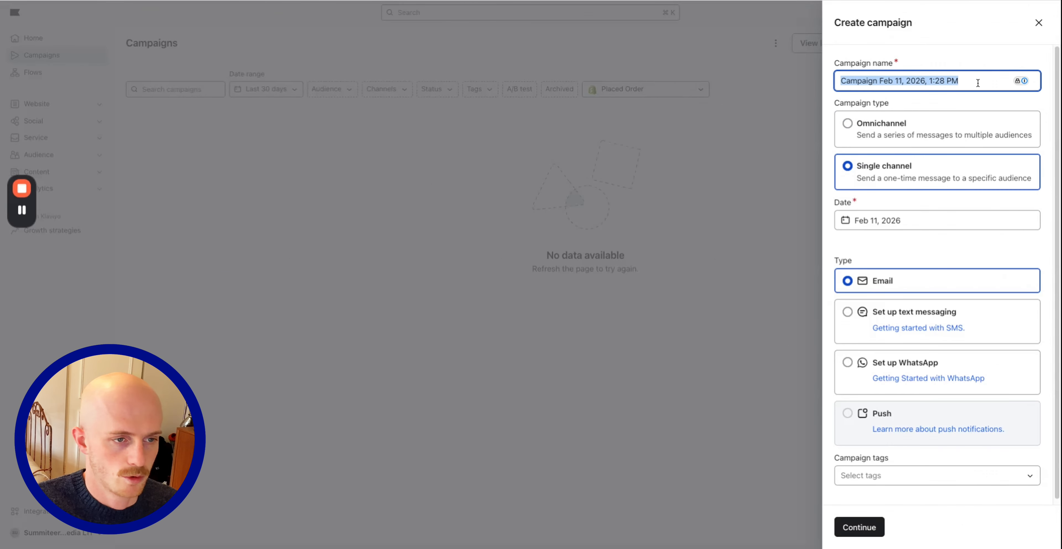
type("Mushrooms")
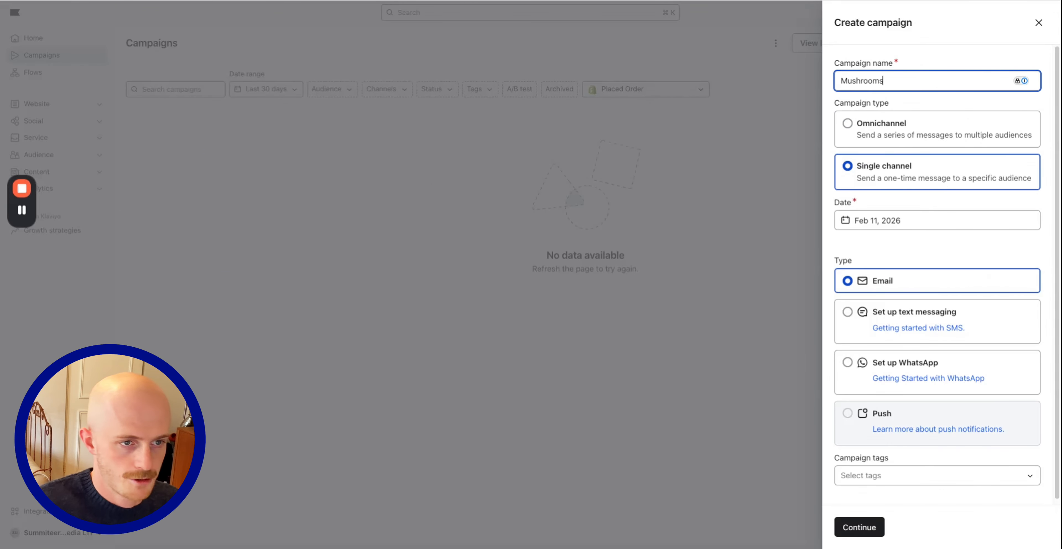
left_click(860, 527)
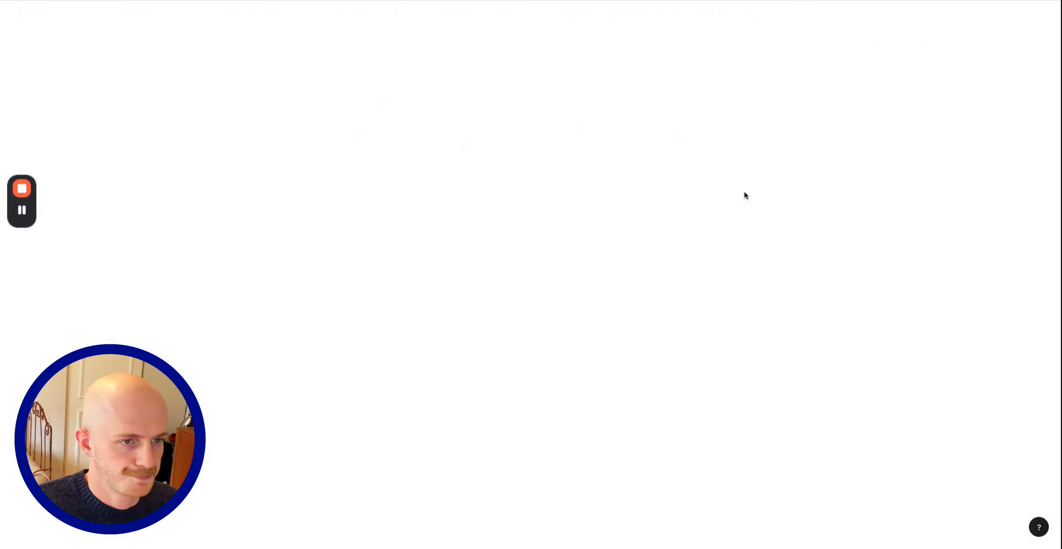
Set Email List as the audience the Mushrooms campaign is sent to
left_click(458, 150)
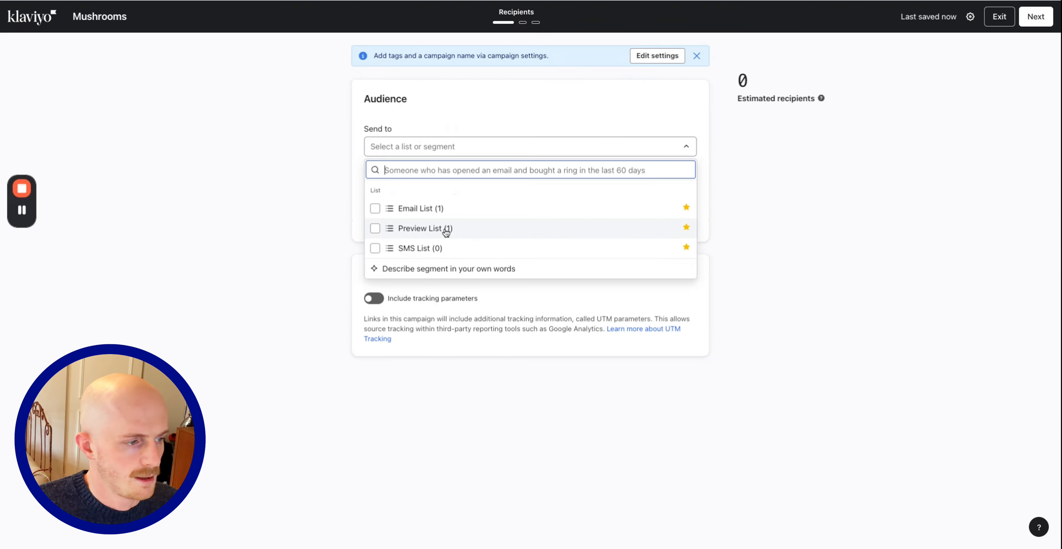
left_click(445, 210)
left_click(866, 170)
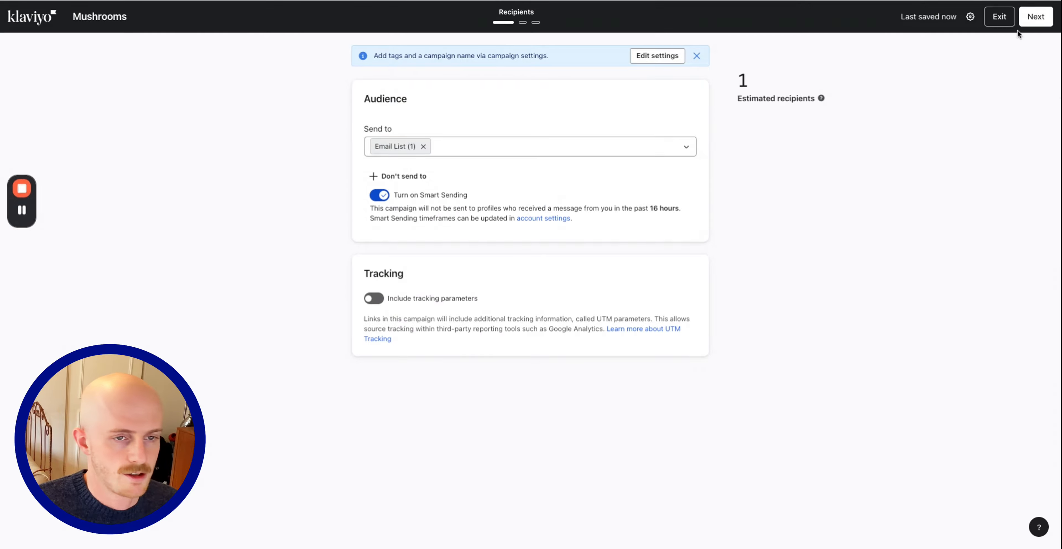
Continue to the campaign's message setup and enter Test as both the subject line and the preview text
left_click(1033, 24)
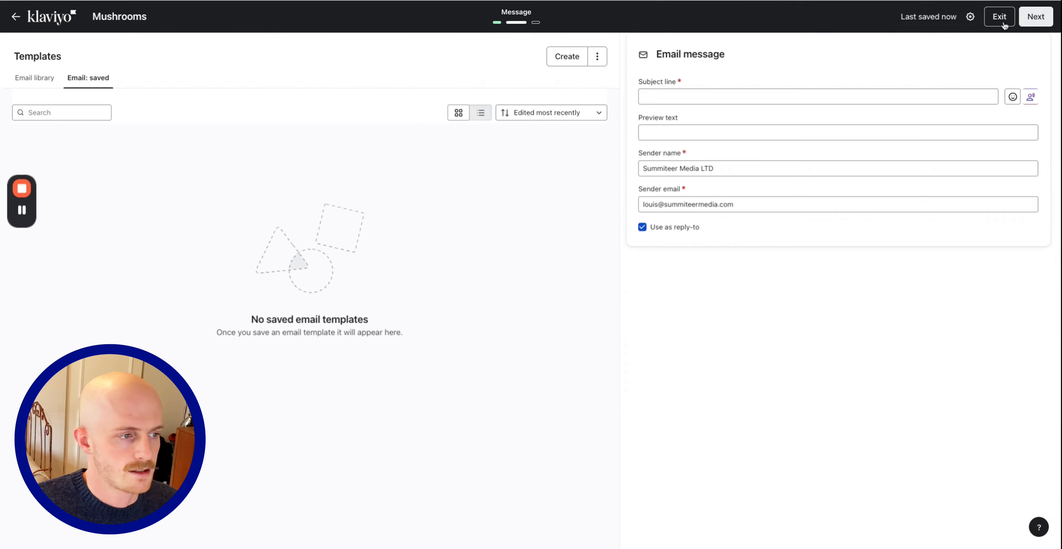
left_click(674, 96)
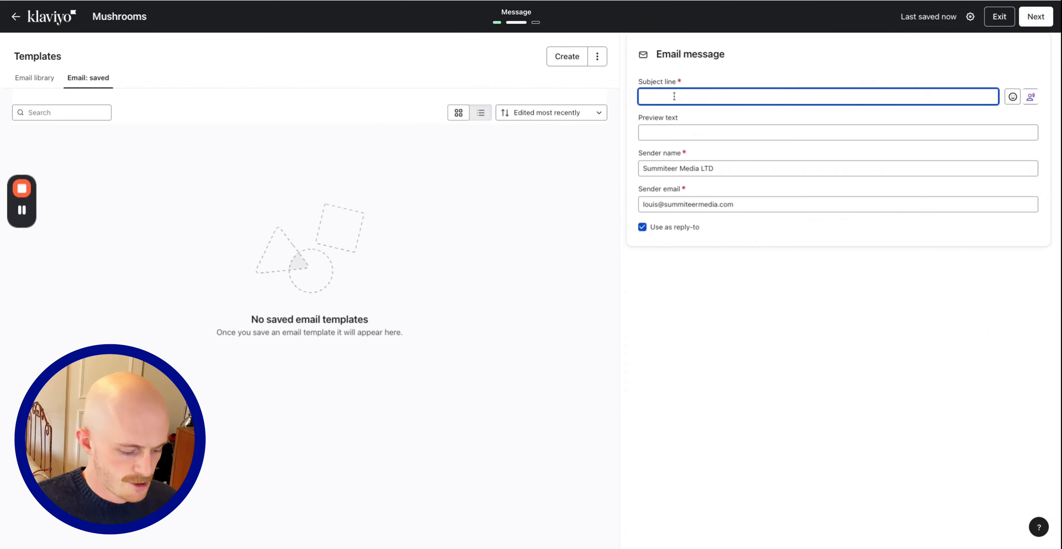
type("Test")
key("Tab")
key("Tab")
key("Tab")
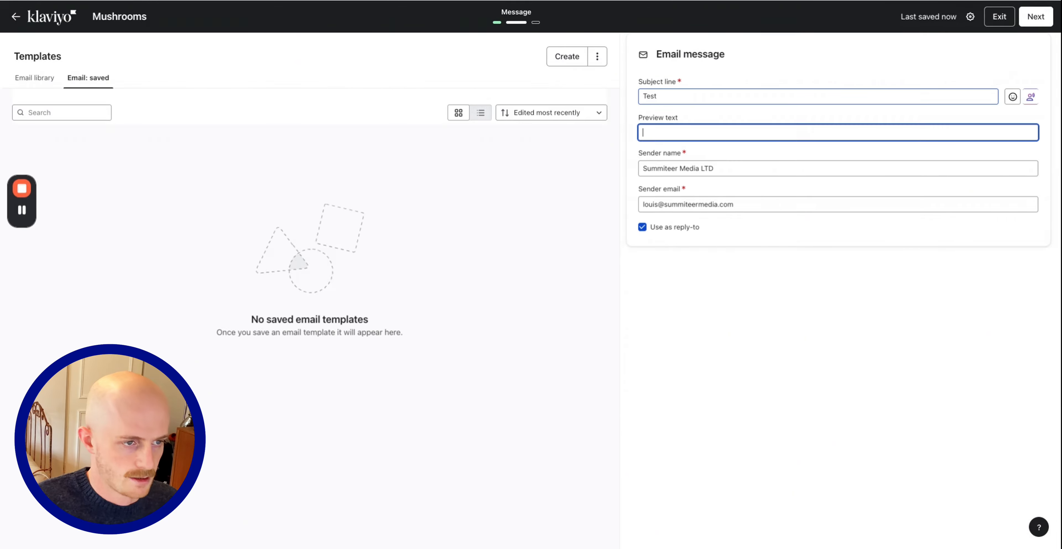
type("Test")
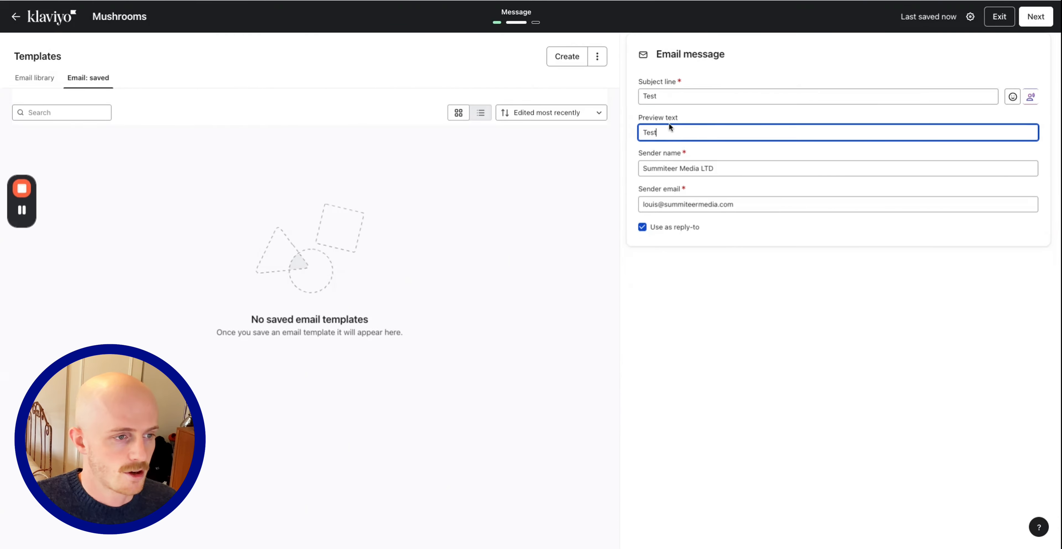
Create a new email, strip the template down to its footer text block and change that block's blue background to white
left_click(567, 58)
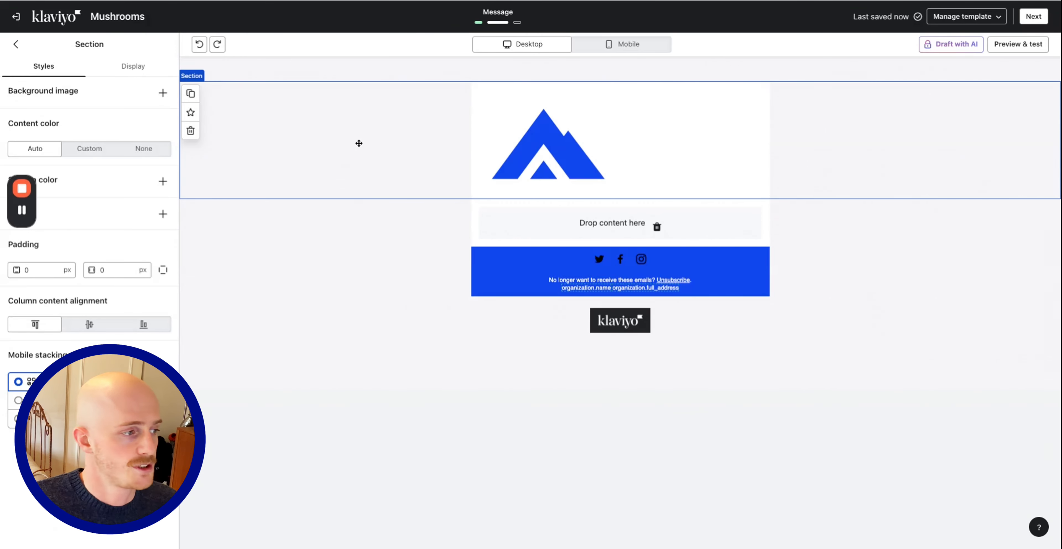
left_click(191, 131)
left_click(510, 163)
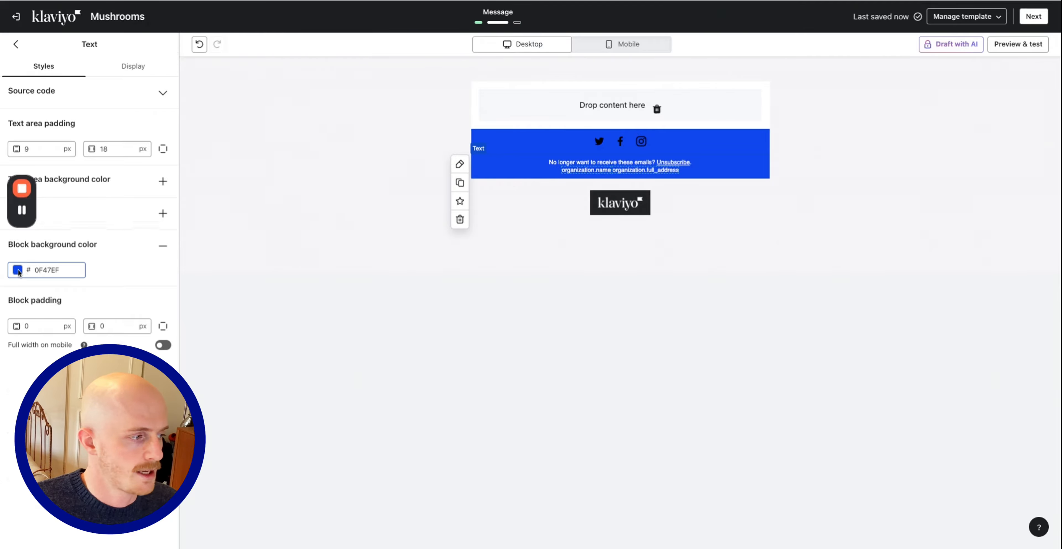
left_click(18, 272)
left_click(21, 395)
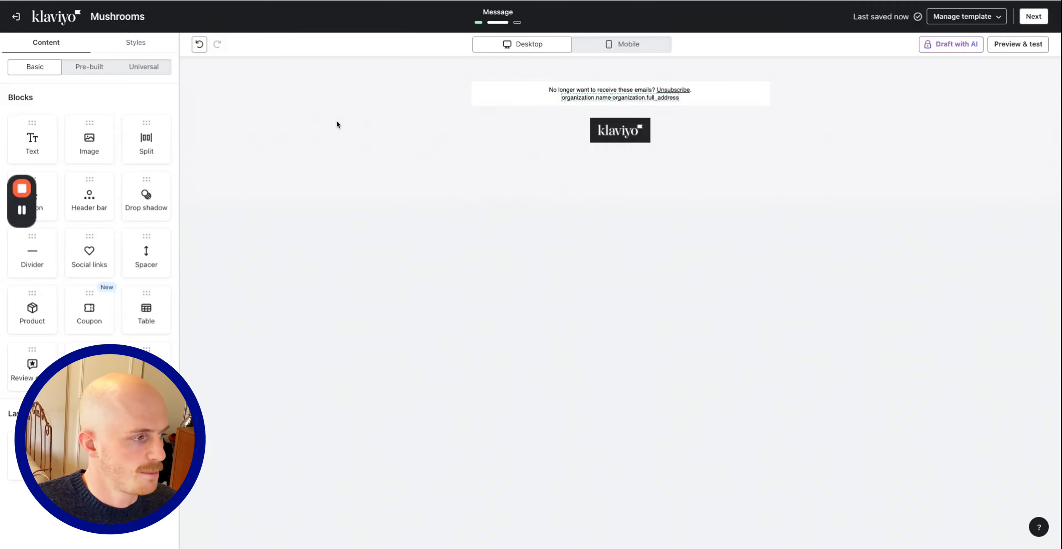
Add an image block above the footer text and upload all the slice images in their original version, using Slice 1 in the block
left_click(89, 149)
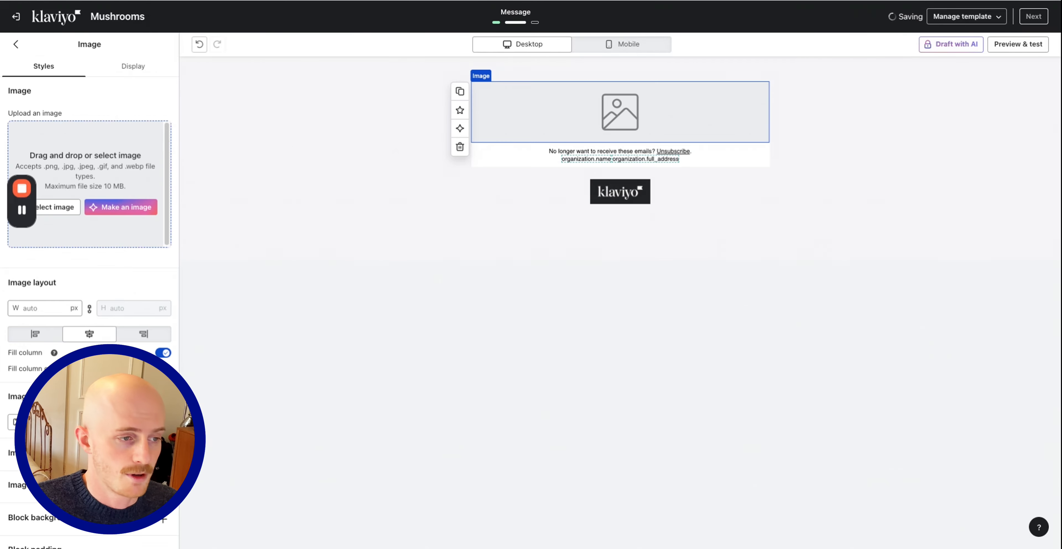
left_click(53, 207)
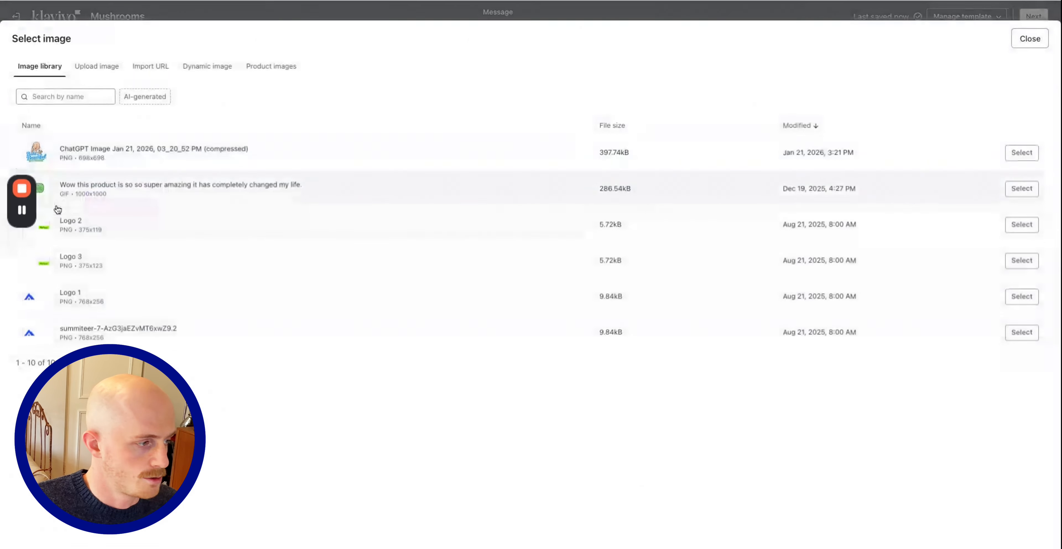
left_click(85, 67)
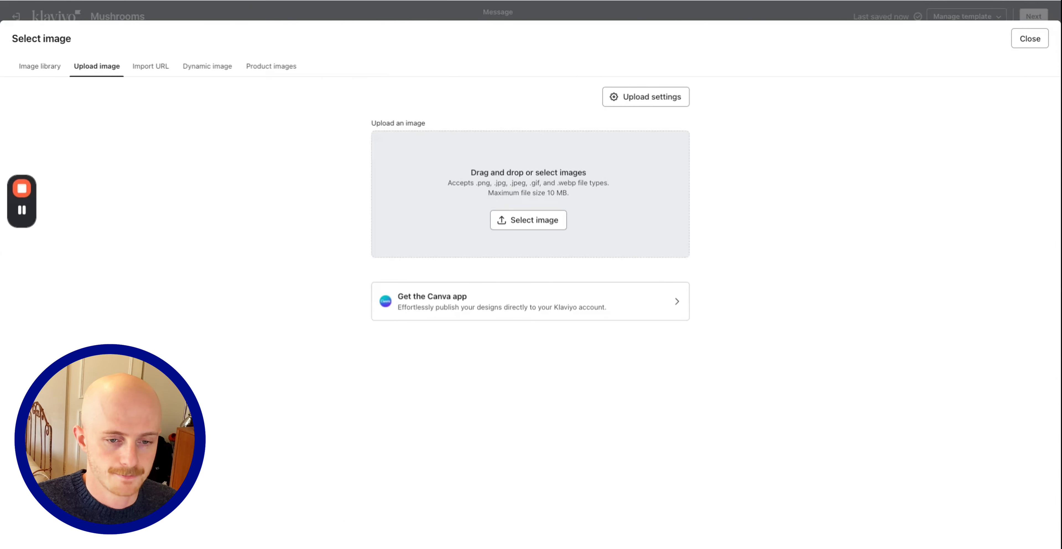
left_click_drag(1059, 182, 591, 175)
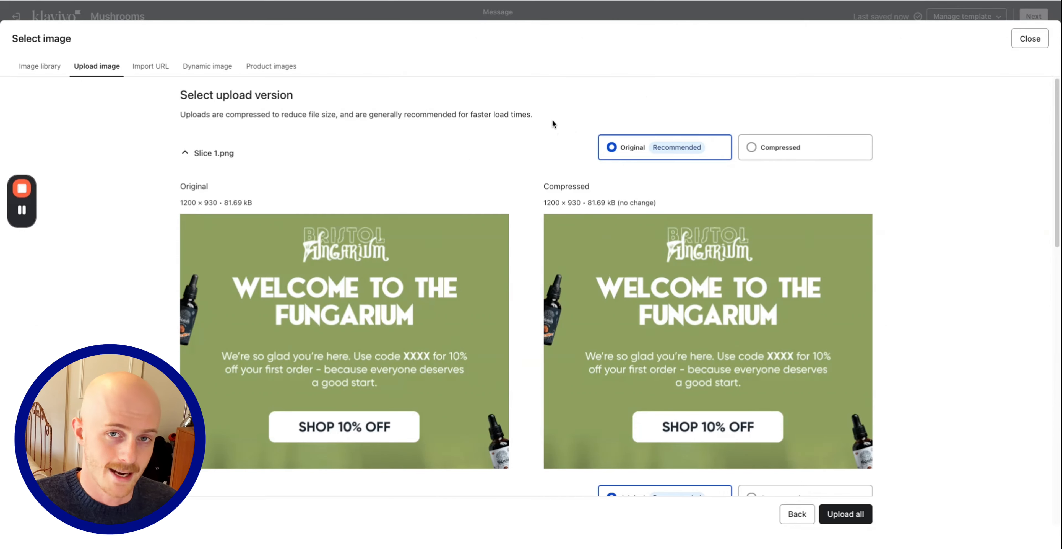
left_click(845, 514)
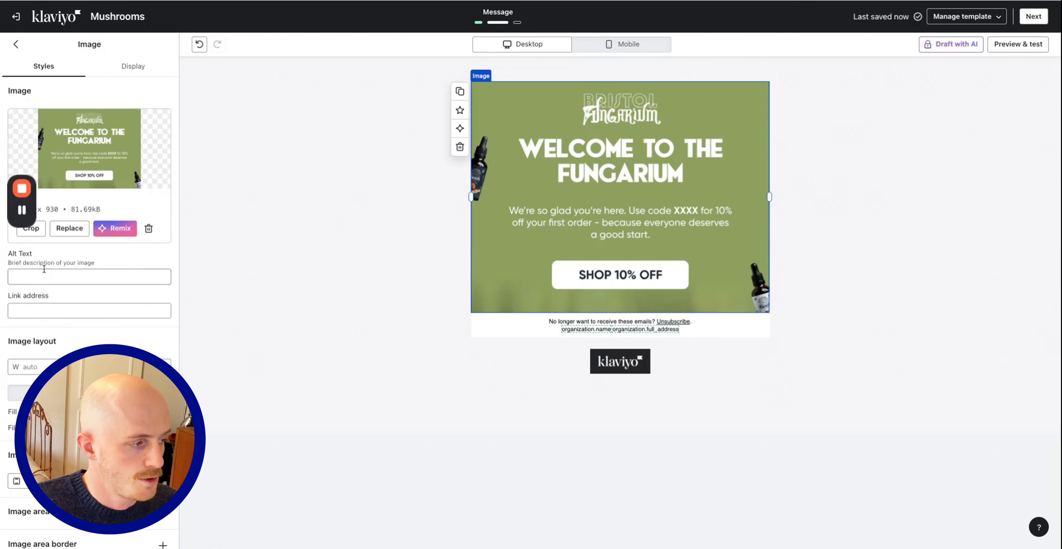
left_click(64, 316)
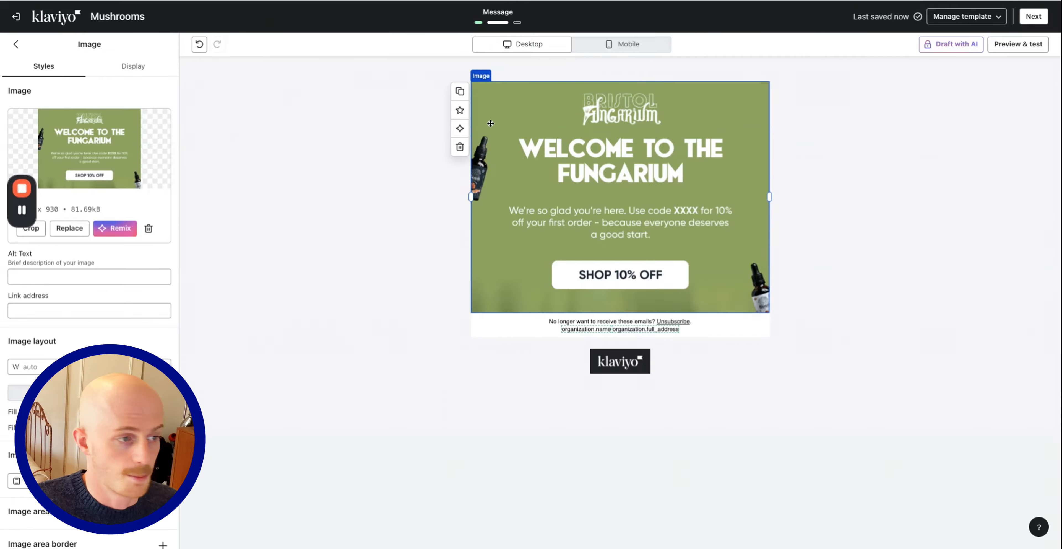
Duplicate the Slice 1 image block and replace the copy's image with Slice 2 from the image library
left_click(460, 92)
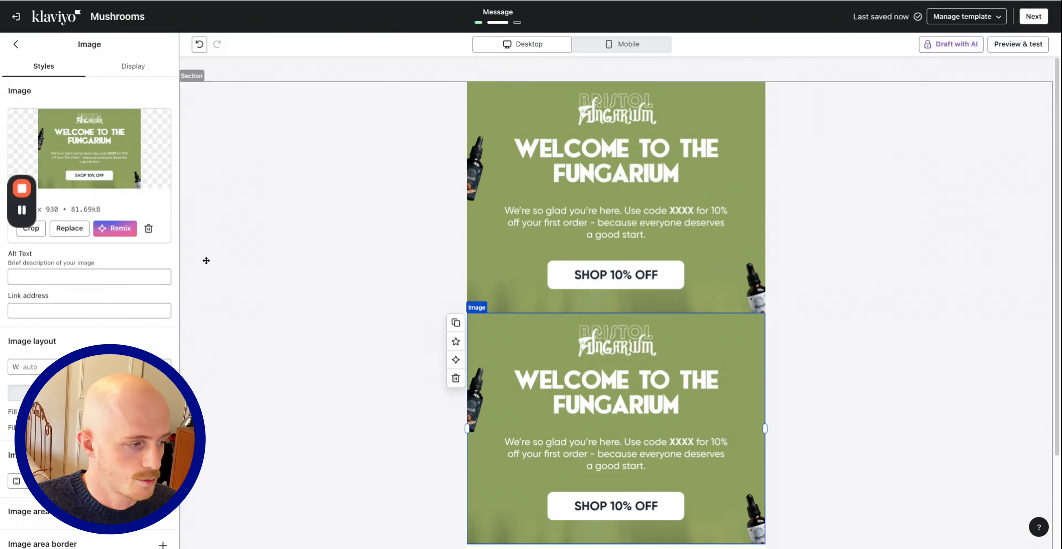
left_click(69, 227)
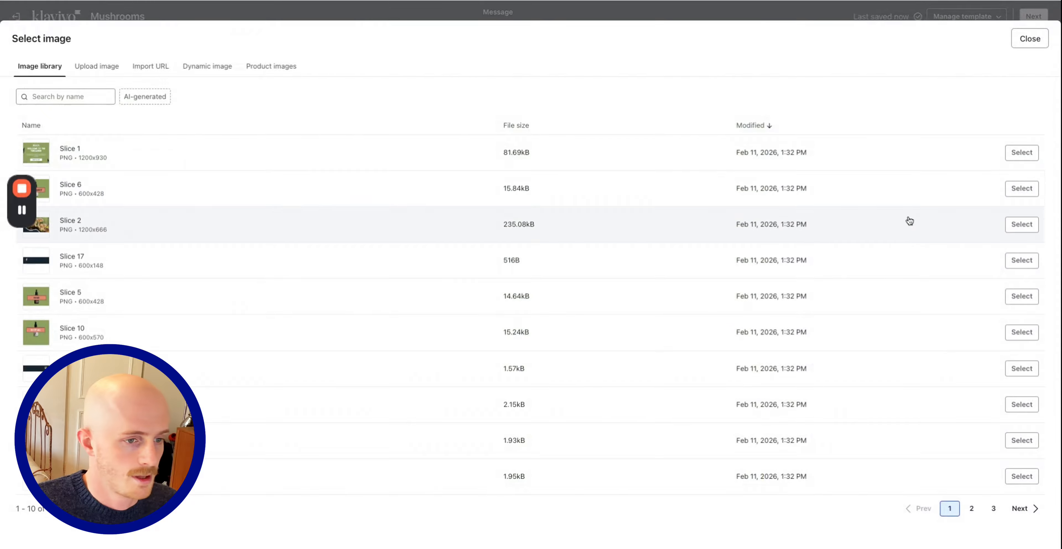
left_click(910, 222)
scroll(558, 377, "down", 5)
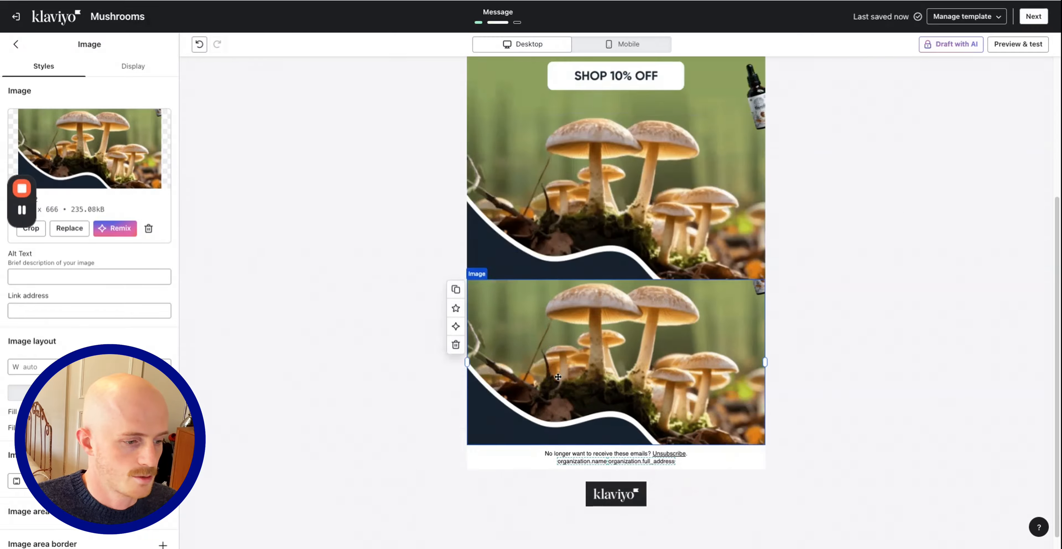
Replace the image in the duplicated mushroom photo block with Slice 3 from the image library
left_click(80, 234)
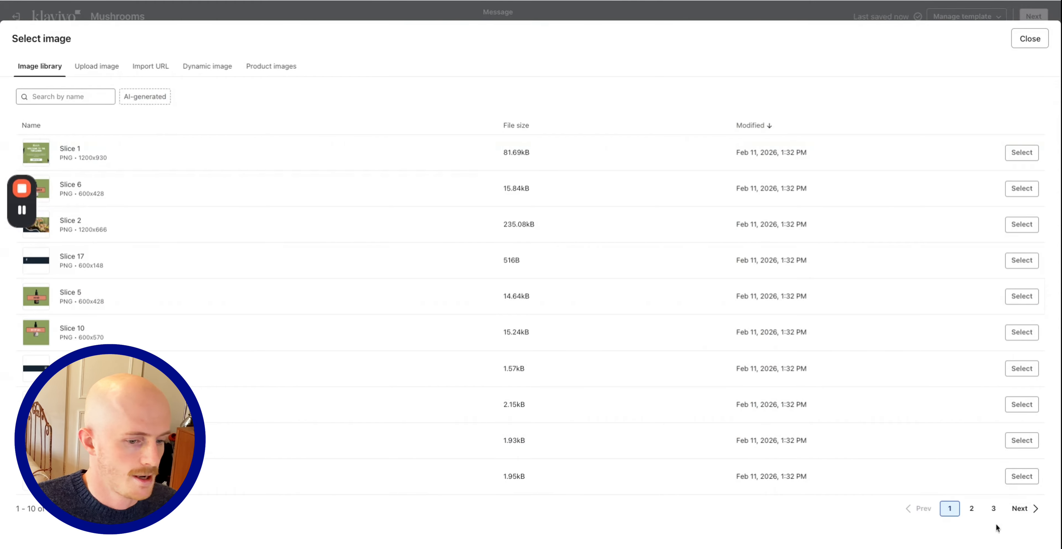
left_click(971, 508)
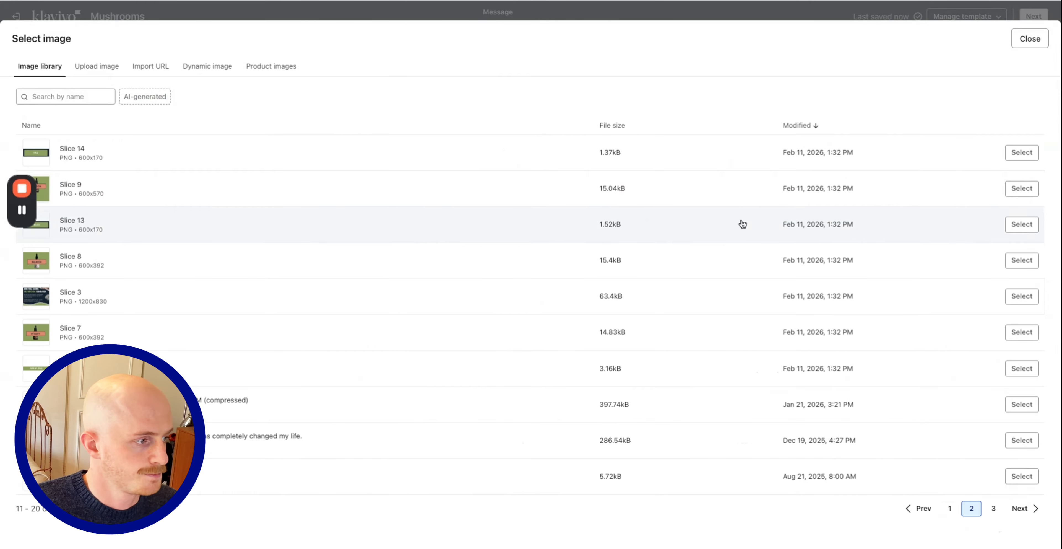
left_click(894, 307)
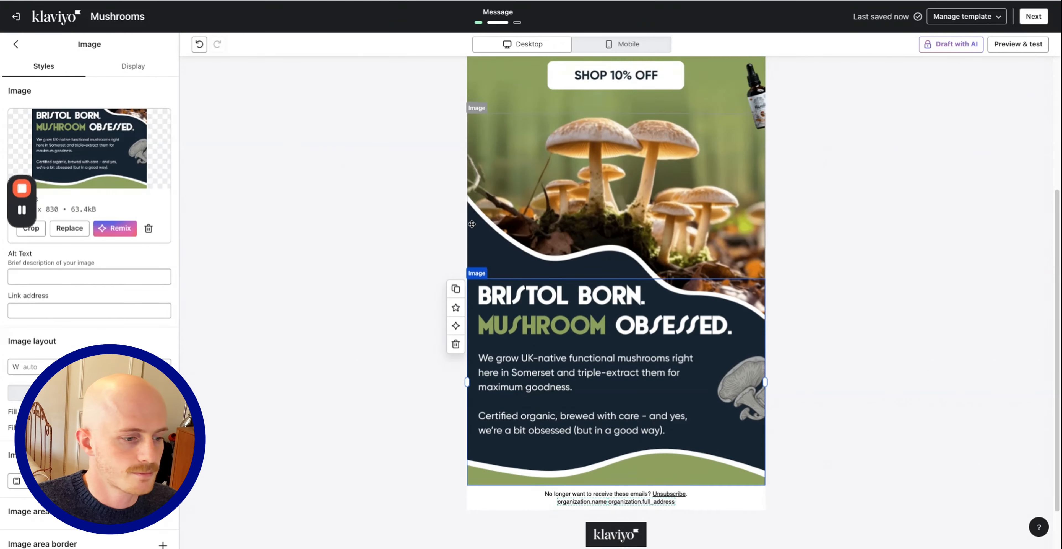
Duplicate the Bristol Born image block and replace the copy's image with the Shop by Goal slice
scroll(536, 243, "down", 1)
left_click(455, 235)
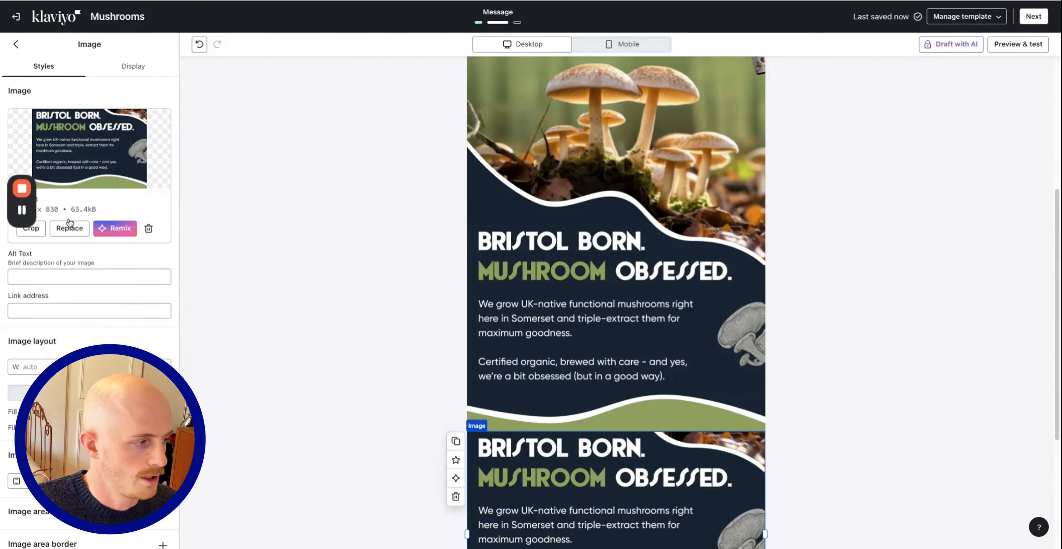
left_click(78, 231)
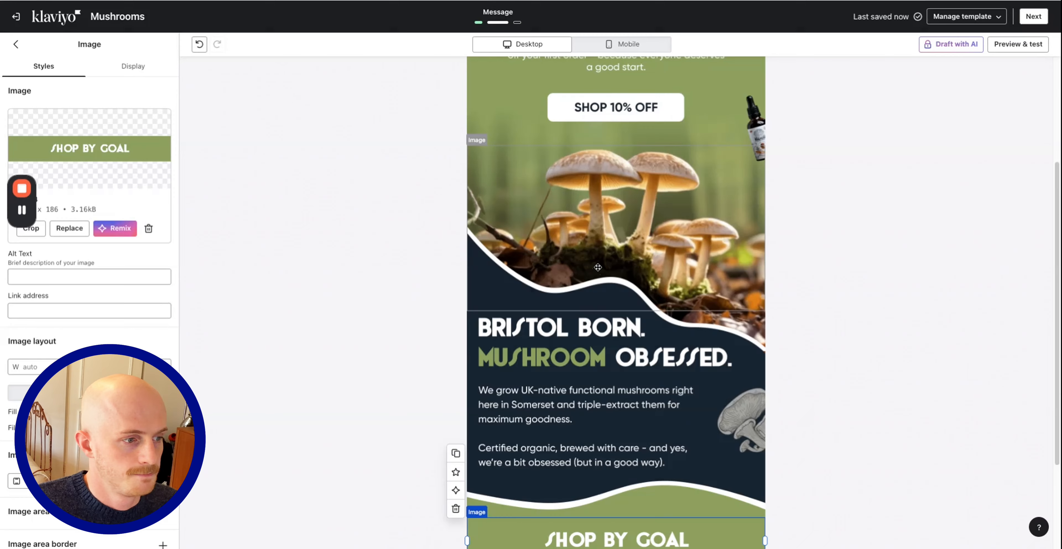
scroll(612, 268, "down", 3)
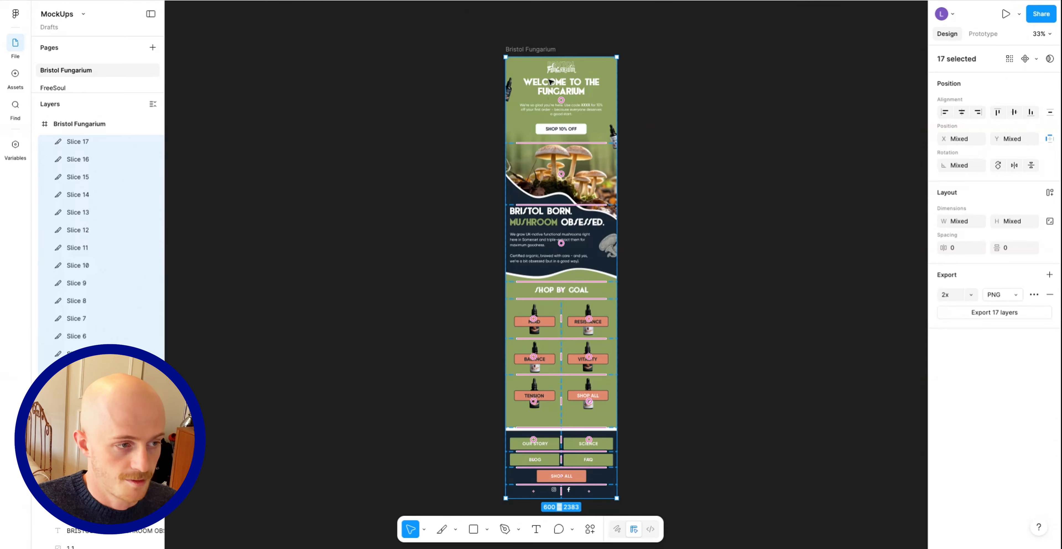
Check the Figma design's product grid, then add a table block directly below the Shop by Goal image in Klaviyo
left_click(642, 73)
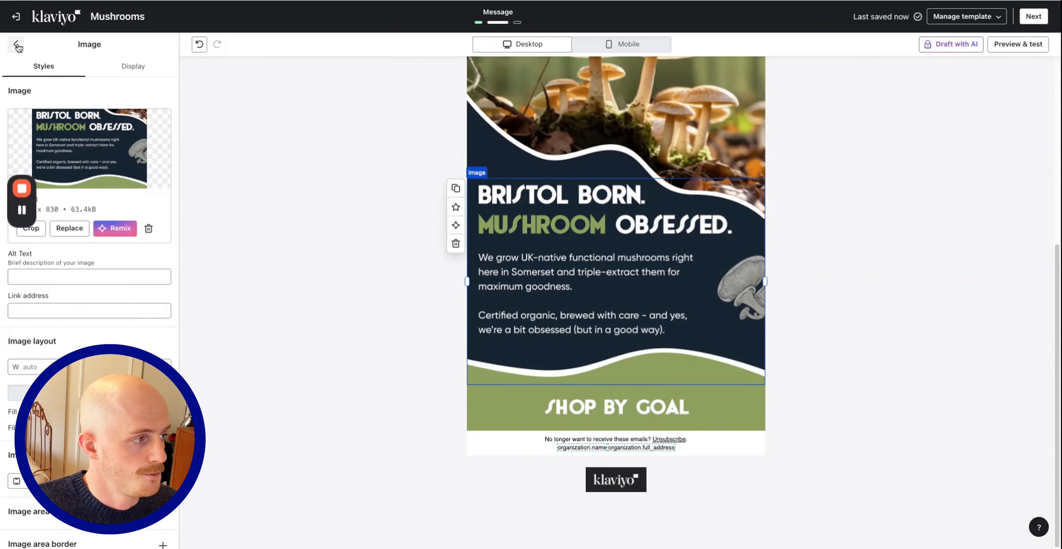
left_click(16, 42)
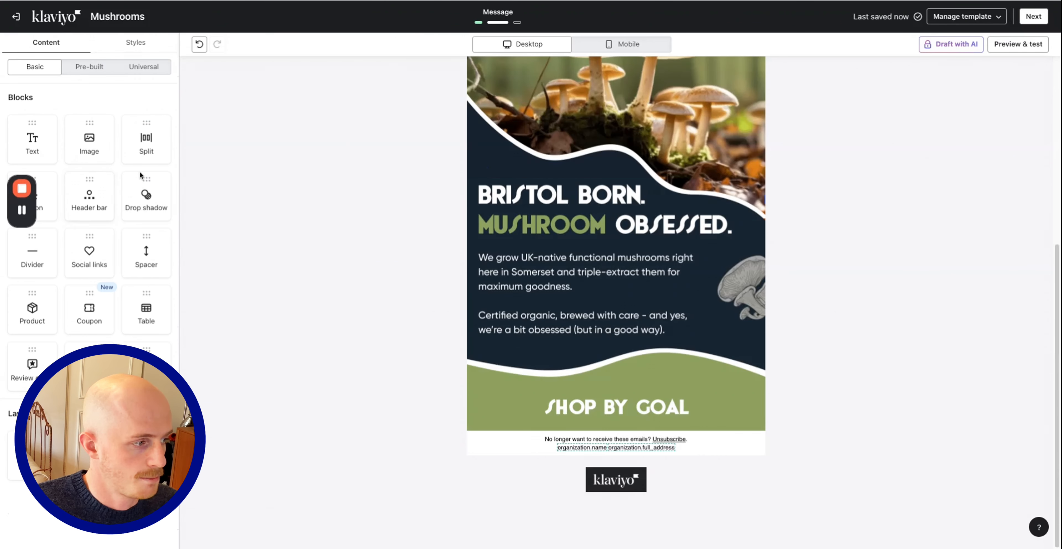
left_click(135, 311)
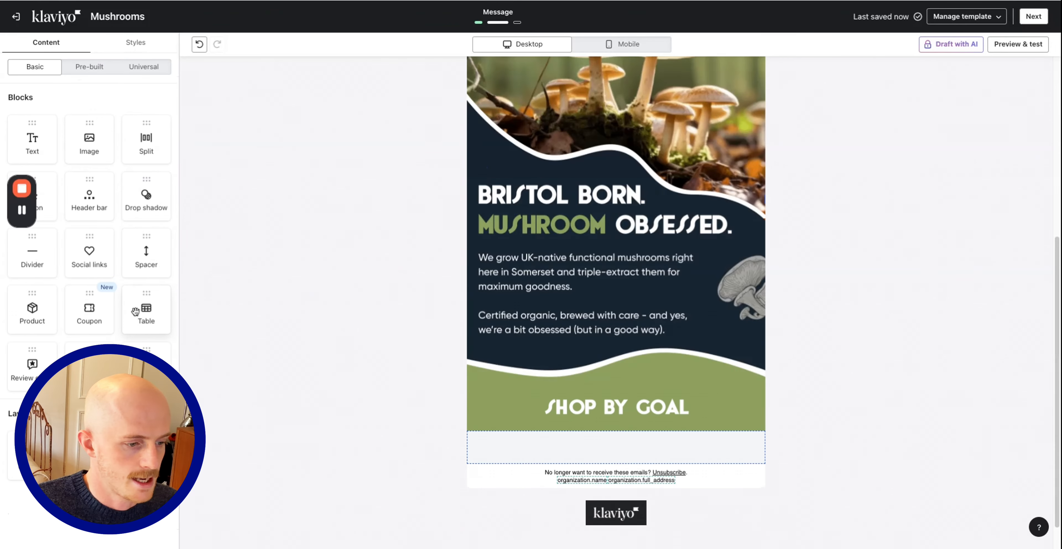
left_click_drag(135, 311, 633, 435)
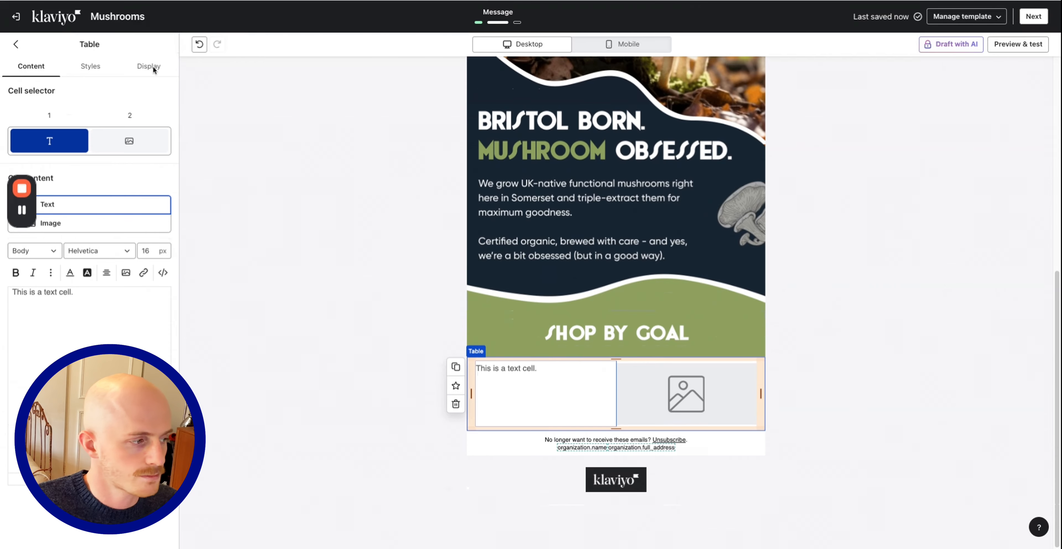
Set the table's cell padding and its vertical and horizontal block padding to 0 px
left_click(91, 70)
scroll(119, 256, "down", 5)
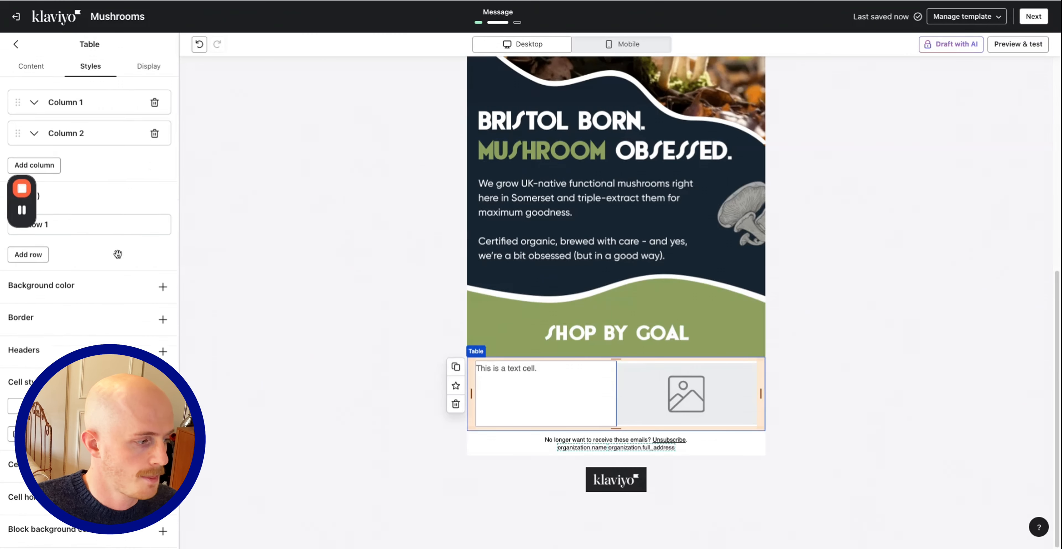
left_click(29, 379)
type("0")
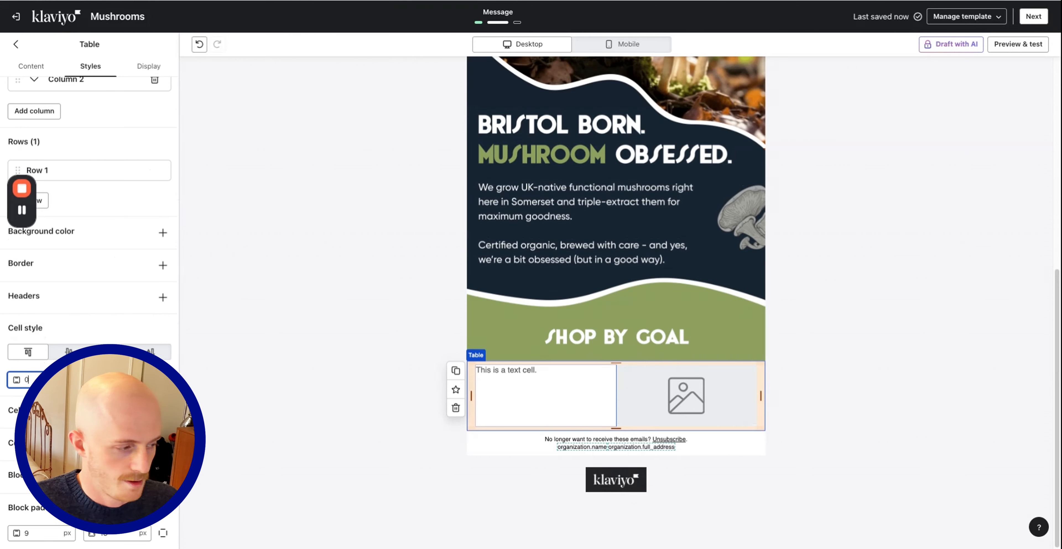
left_click(37, 531)
type("0")
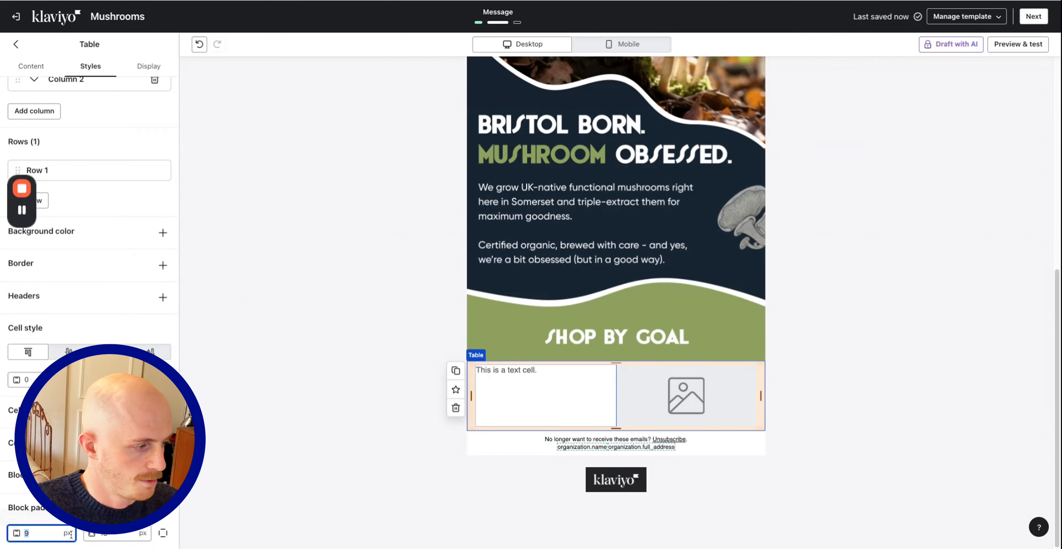
left_click(109, 535)
type("0")
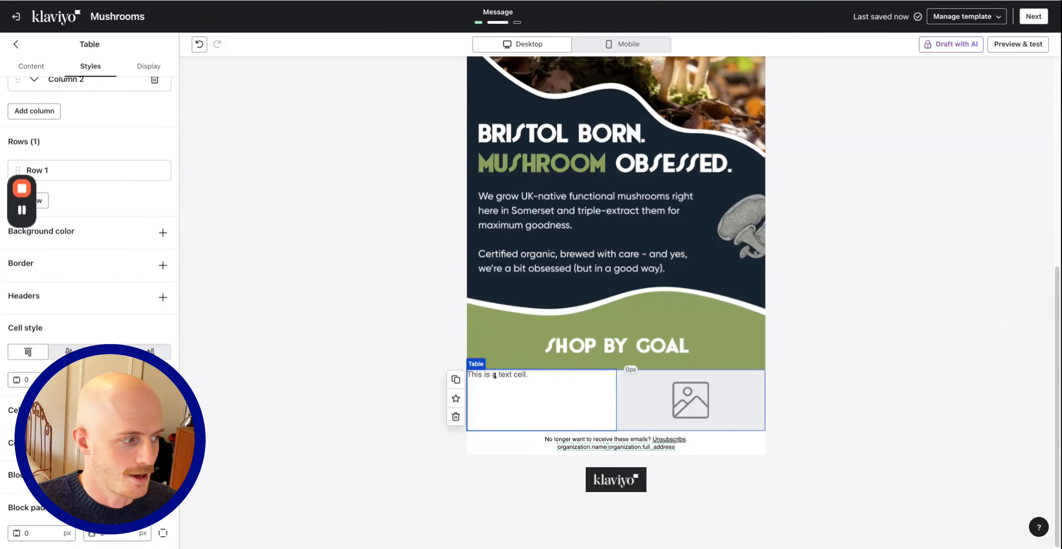
Add two more rows to the table for a grid of two columns and three rows
scroll(84, 89, "up", 5)
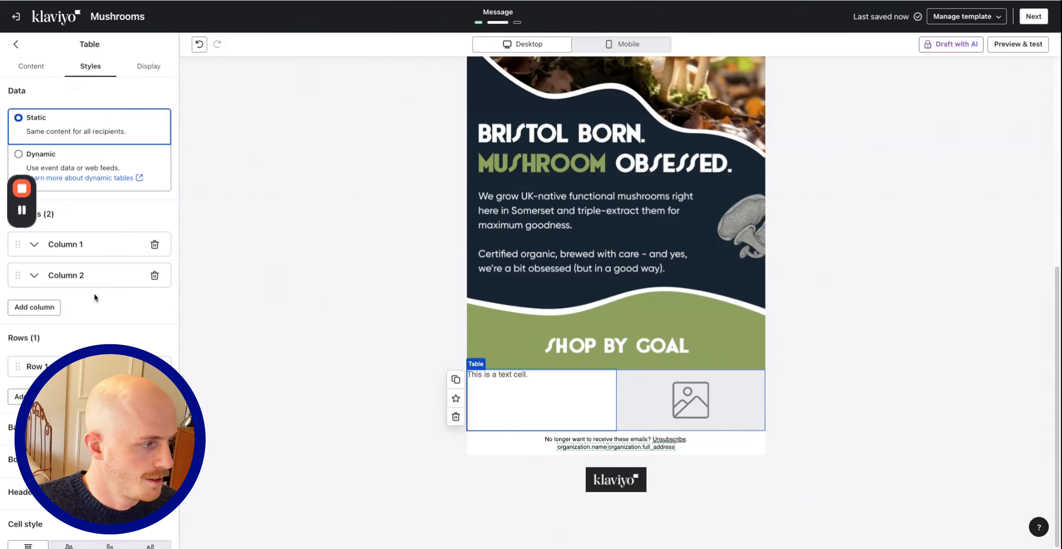
left_click(18, 396)
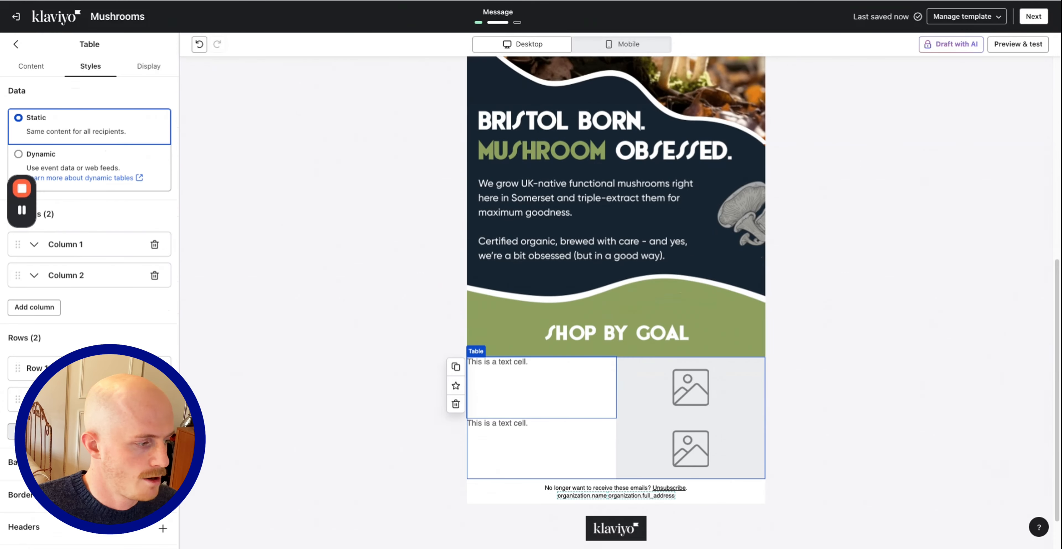
left_click(18, 431)
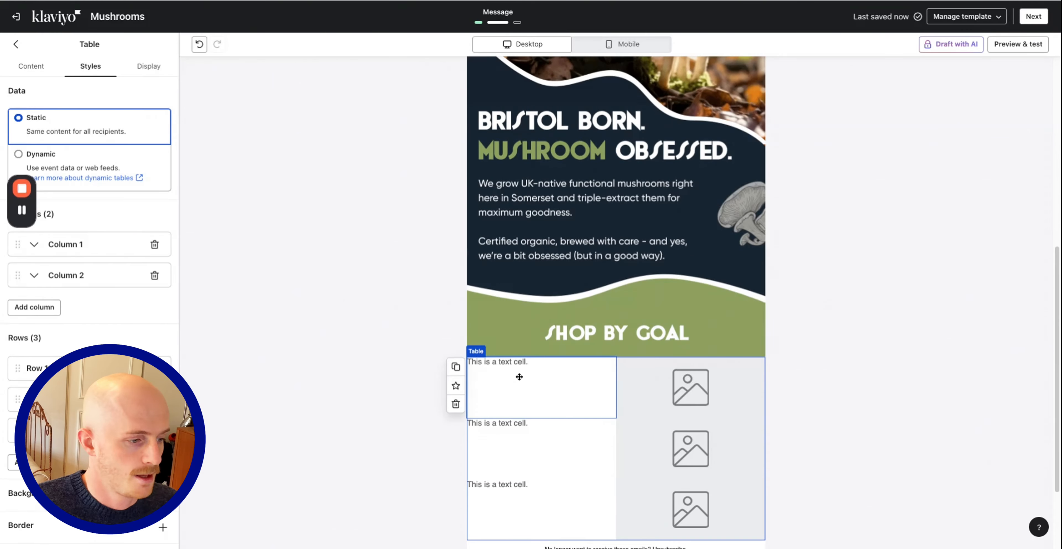
Change the three text cells in the table's first column to image cells
left_click(31, 67)
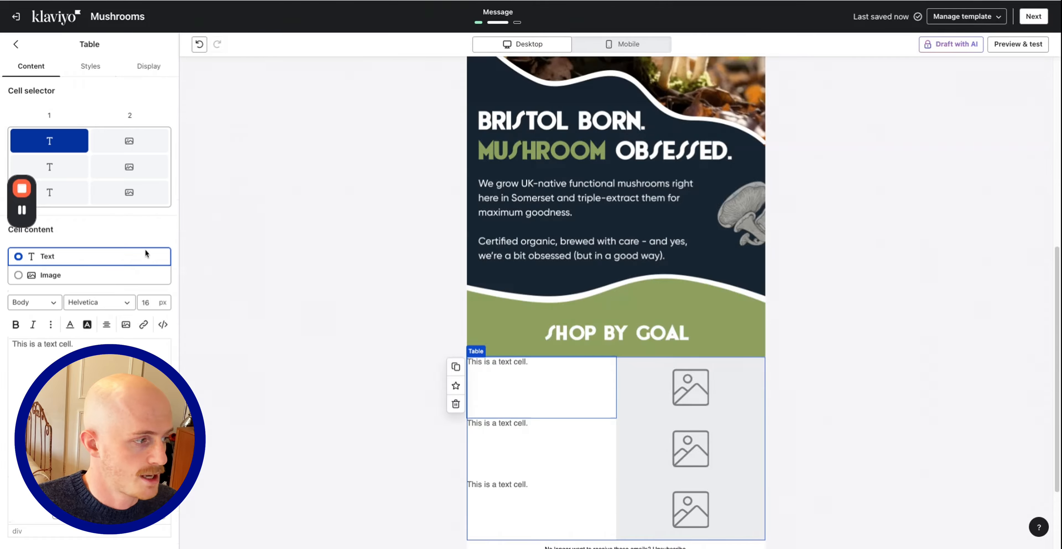
left_click(82, 281)
left_click(543, 447)
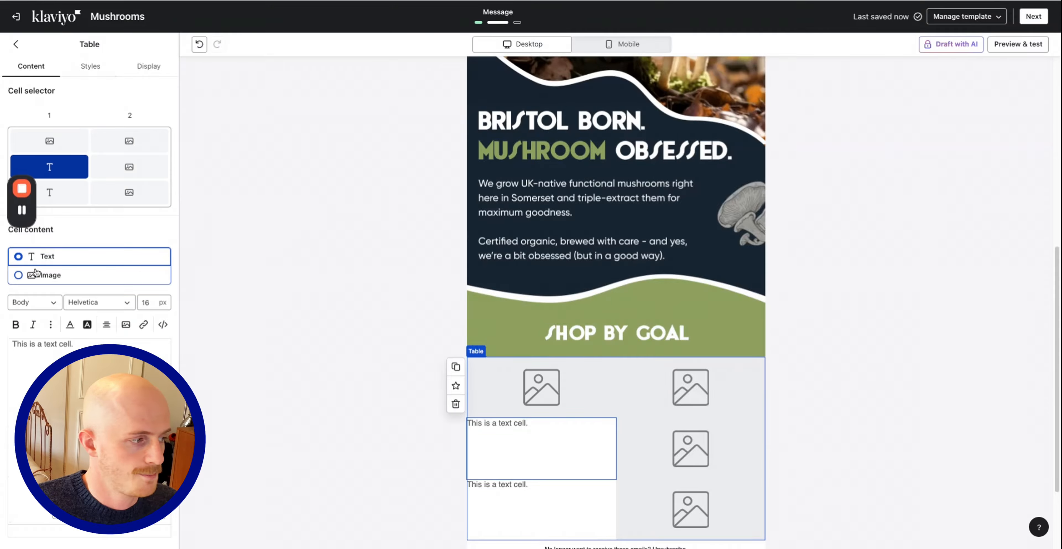
left_click(36, 274)
left_click(517, 498)
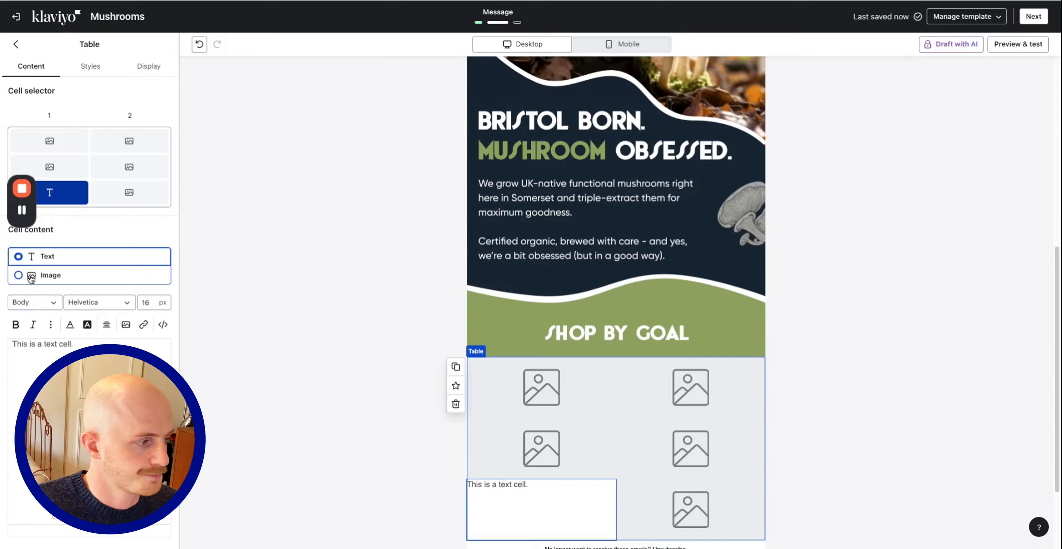
left_click(31, 276)
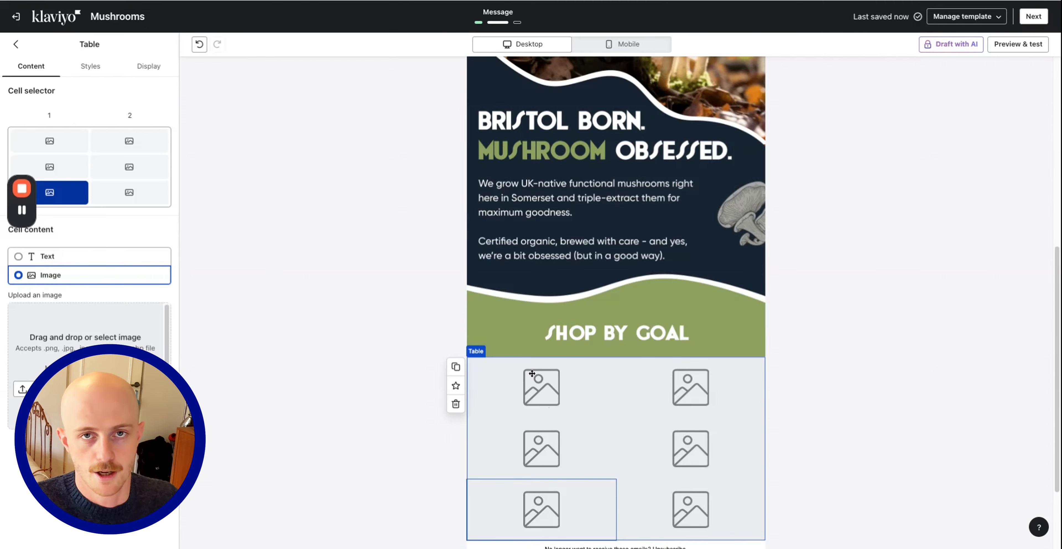
Fill the table's first row from the image library, with Slice 5 in column 1 and Slice 6 in column 2
left_click(542, 390)
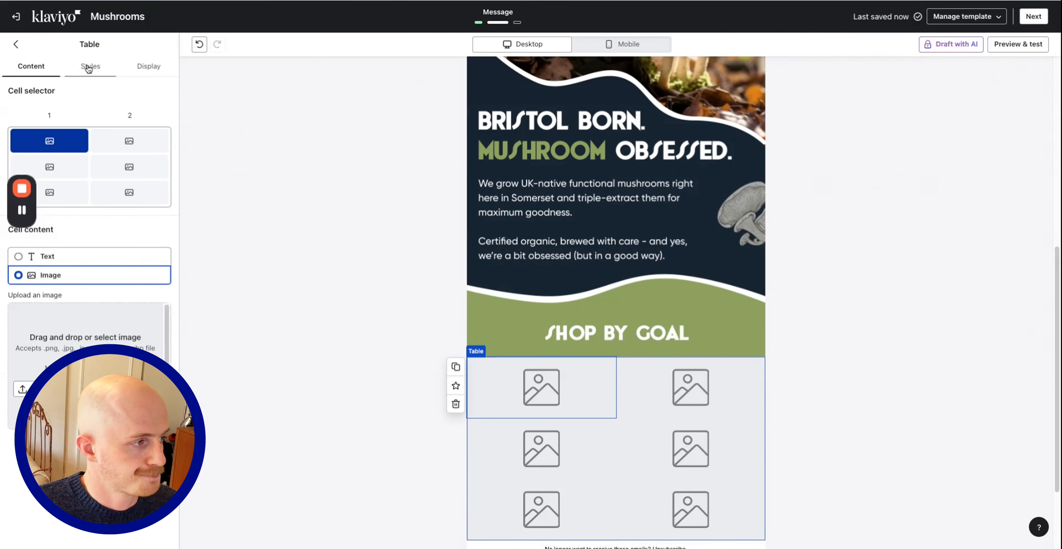
left_click(23, 388)
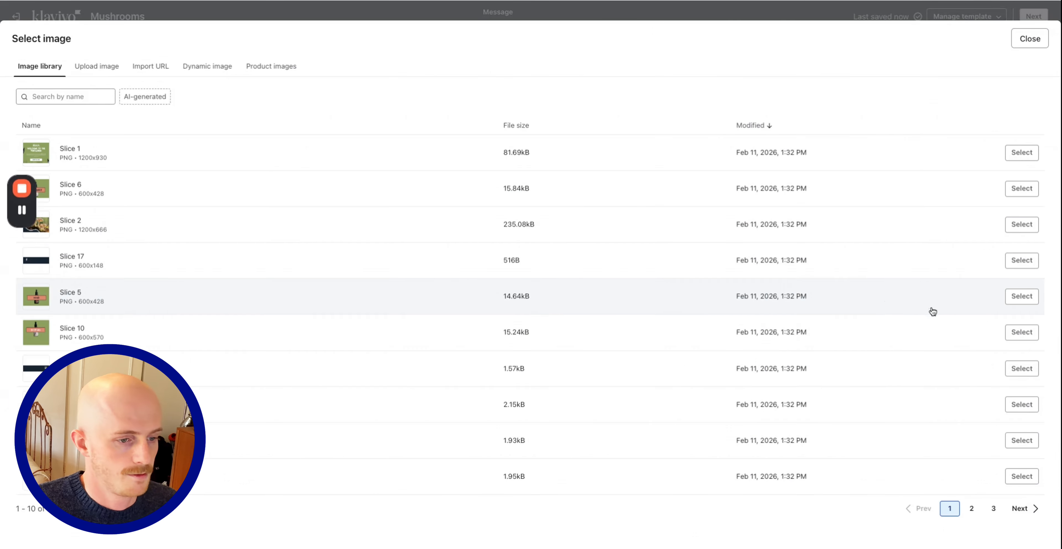
left_click(1022, 296)
left_click(709, 381)
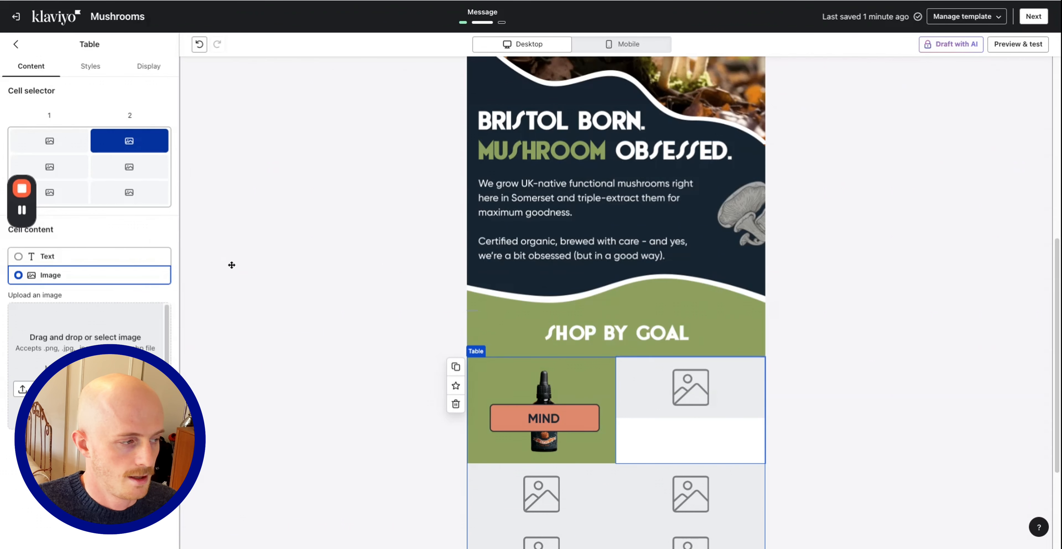
left_click(20, 390)
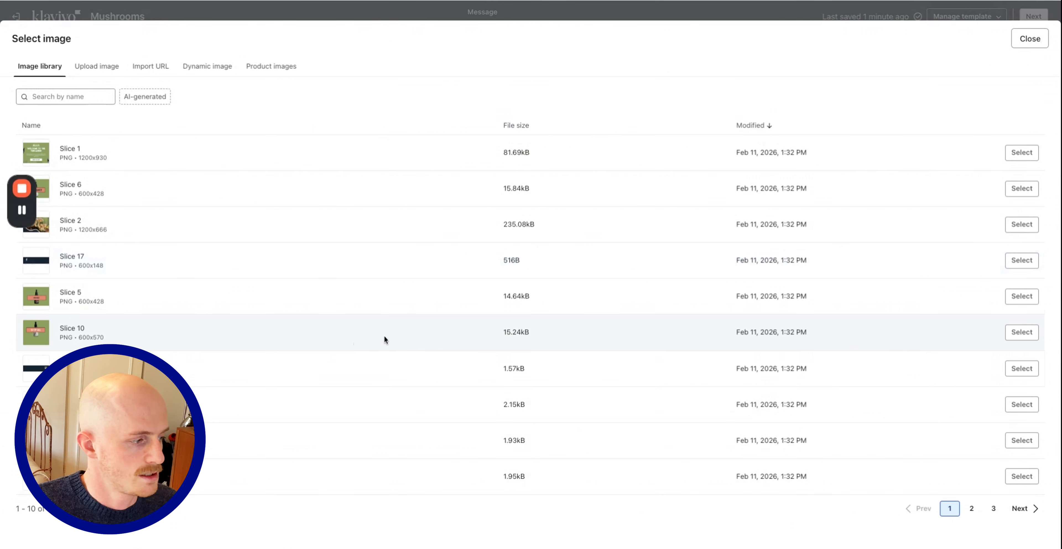
left_click(915, 190)
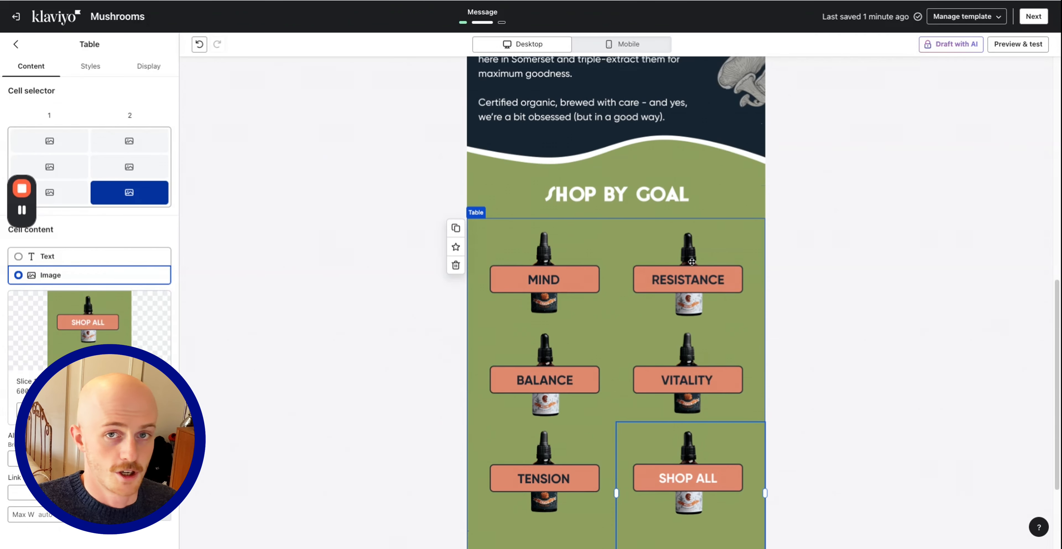
Examine the product grid and the footer tables, going through the Our Story, Science, Blog, FAQ, Shop All and social icon images
scroll(668, 269, "down", 3)
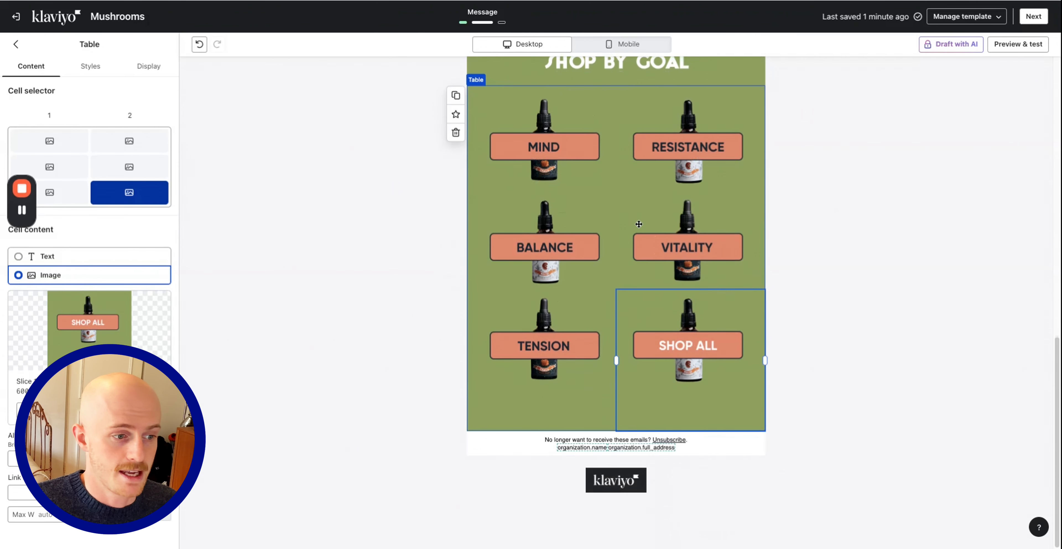
left_click(235, 2)
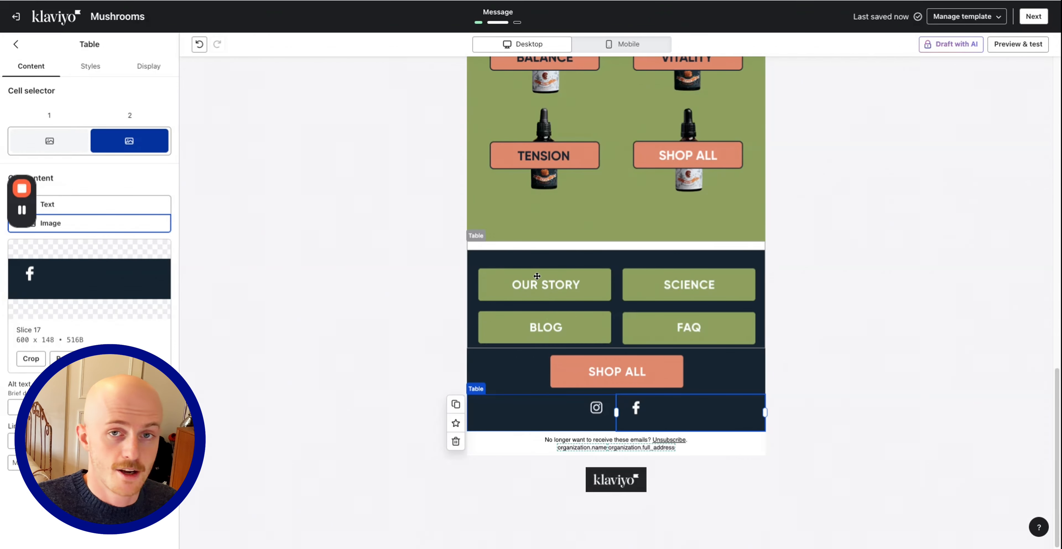
left_click(538, 278)
left_click(633, 280)
left_click(664, 341)
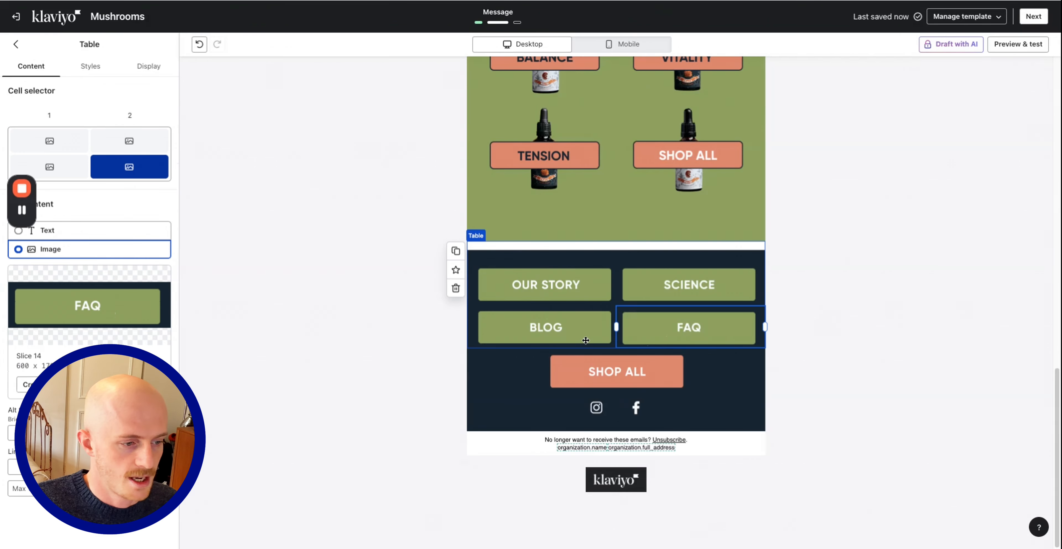
left_click(586, 340)
left_click(596, 376)
left_click(610, 410)
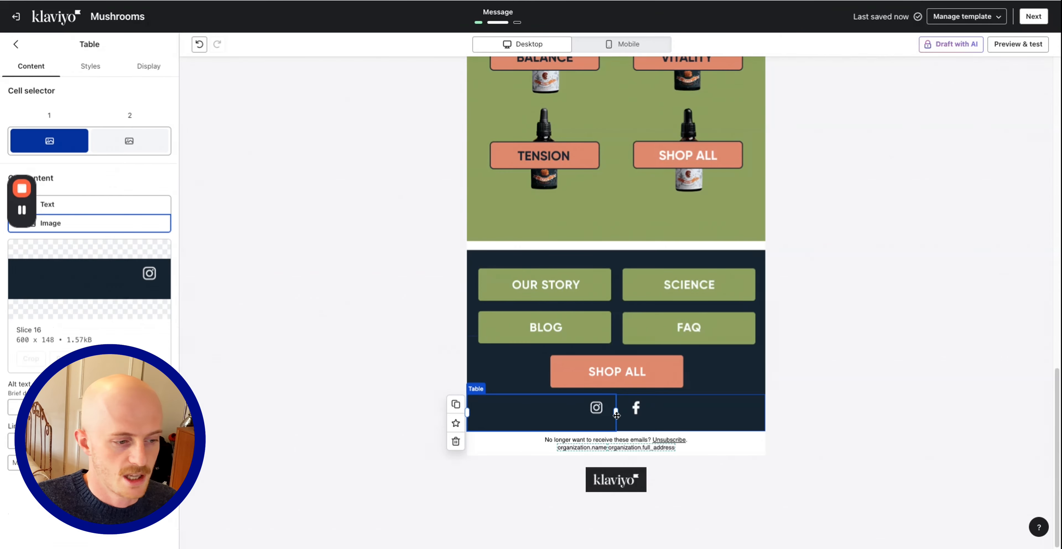
left_click(631, 409)
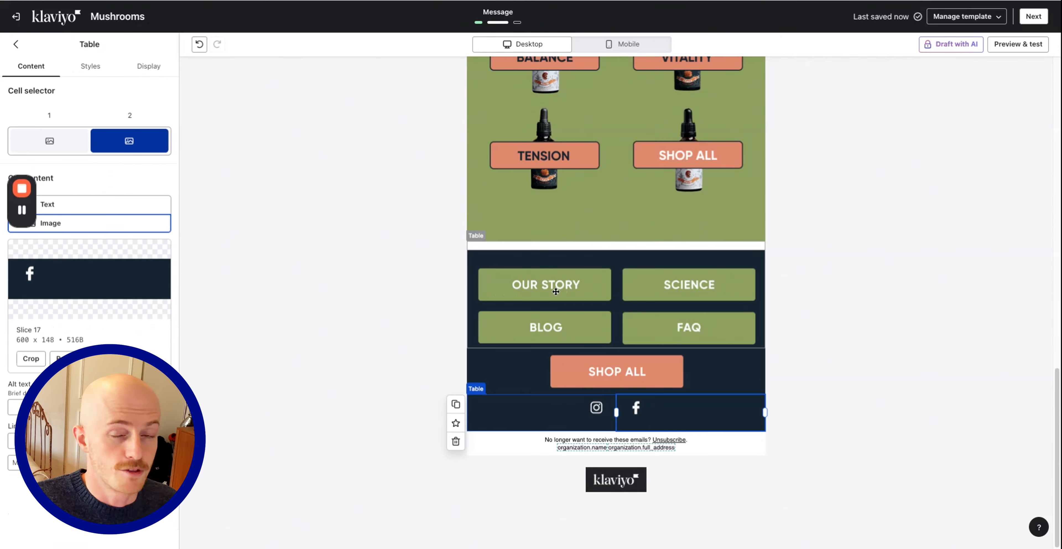
left_click(661, 285)
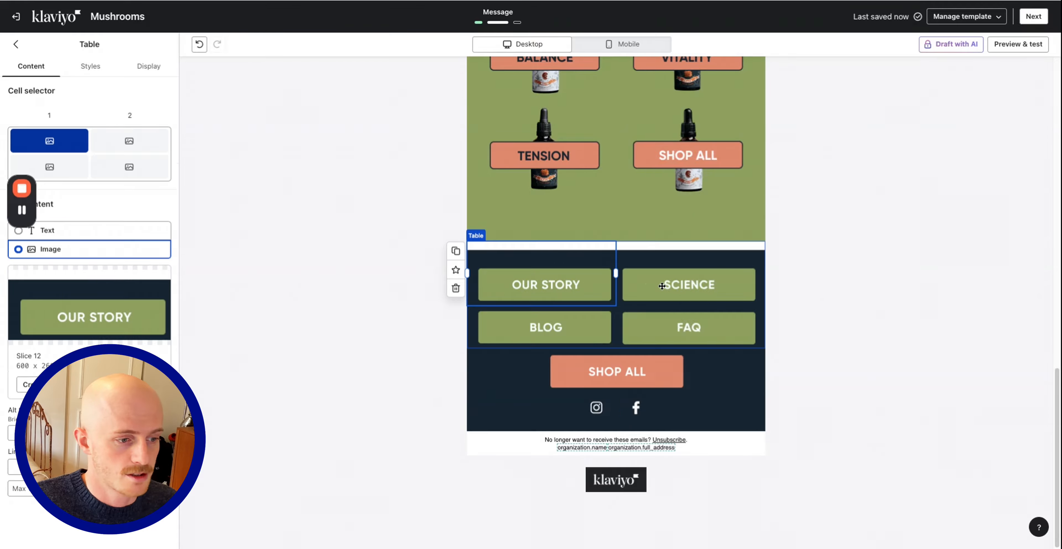
left_click(662, 285)
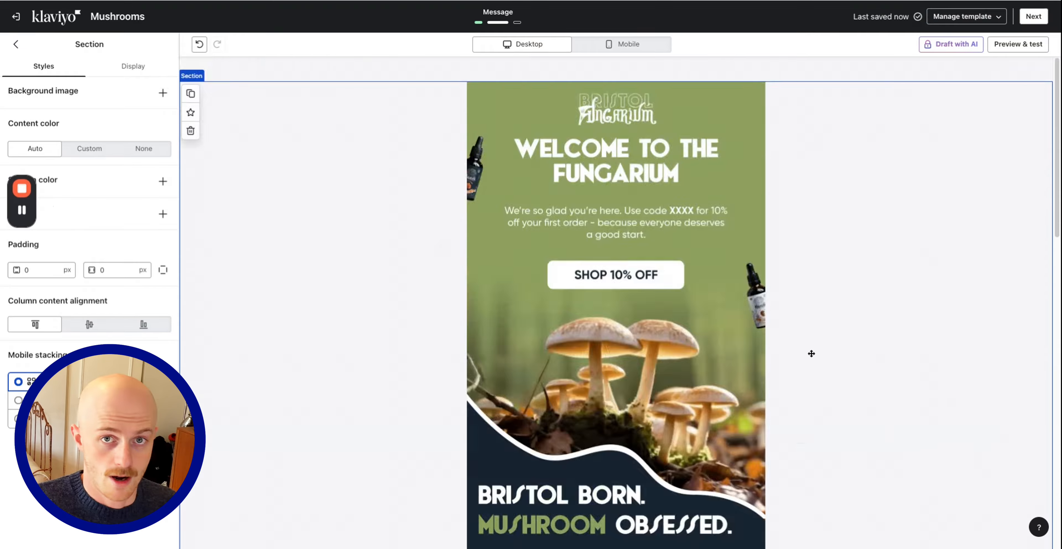
Look over the assembled email and open the settings of the welcome image block at its start
scroll(811, 353, "down", 3)
scroll(829, 366, "up", 3)
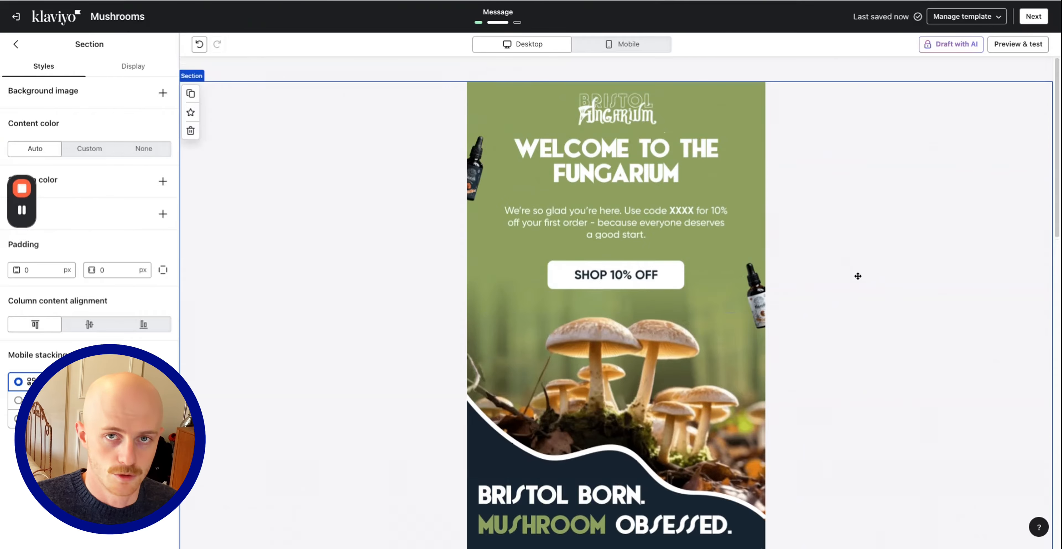
left_click(681, 207)
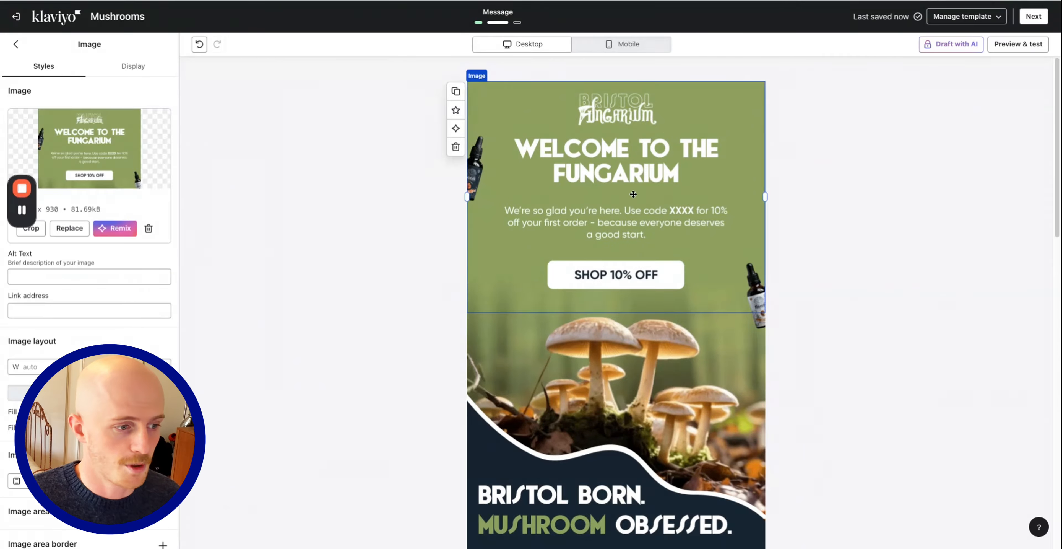